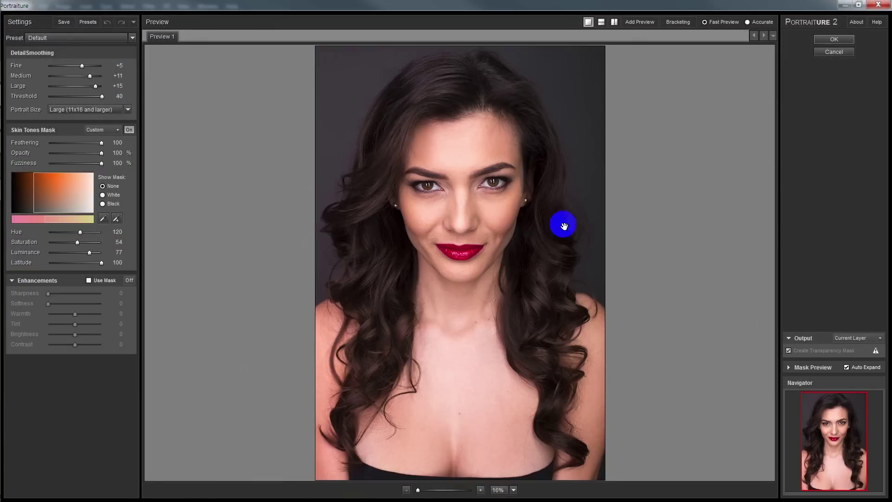
# Keep Portraiture's output on Current Layer and apply it to return to Photoshop.
pyautogui.click(883, 338)
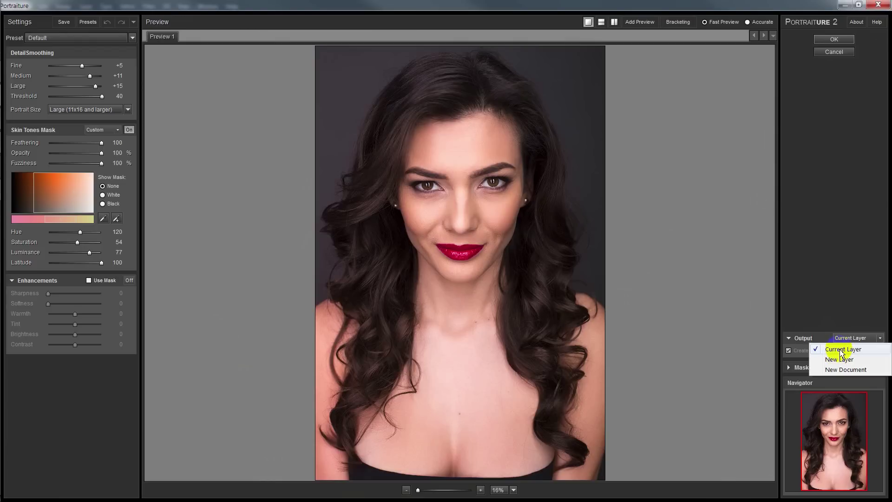
pyautogui.click(848, 349)
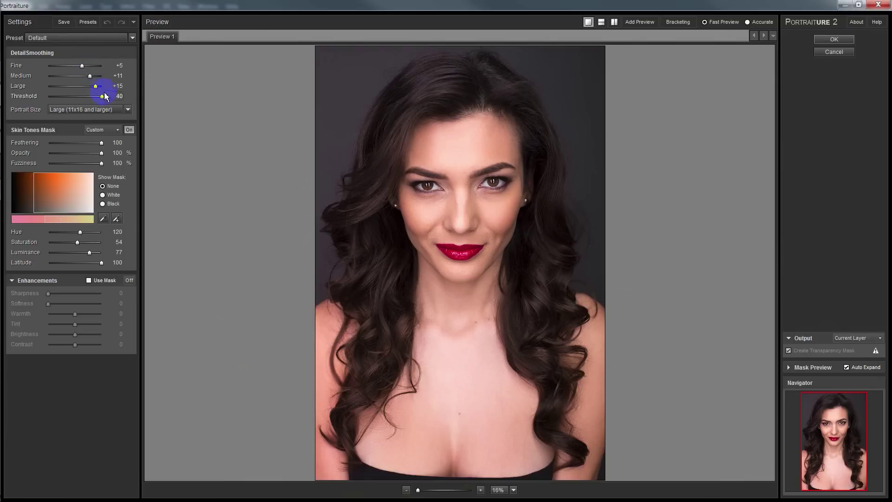
pyautogui.click(834, 40)
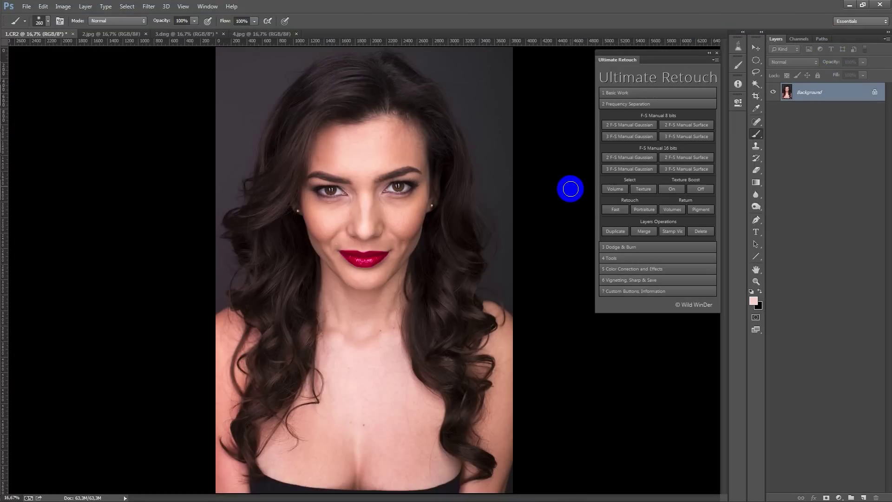
# Run Ultimate Retouch's Portraiture frequency separation, raising the Low layer's Gaussian Blur radius.
pyautogui.click(644, 210)
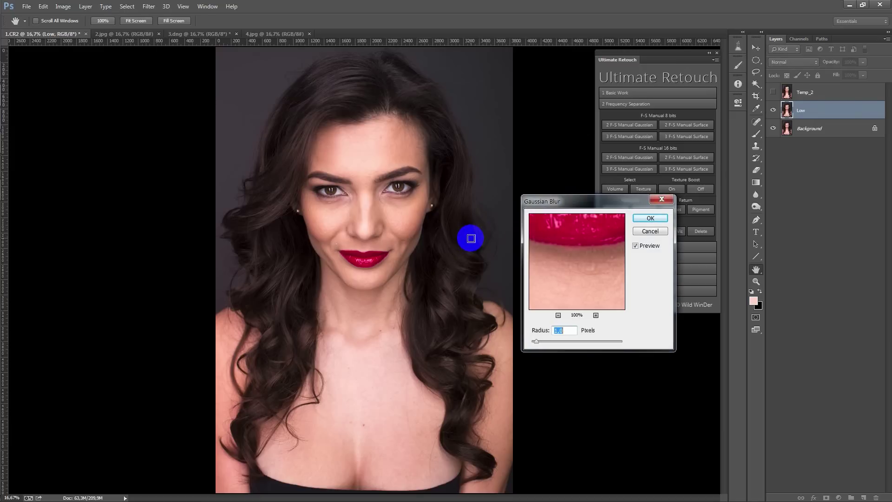
pyautogui.keyDown('ctrl'); pyautogui.click(367, 208); pyautogui.keyUp('ctrl')
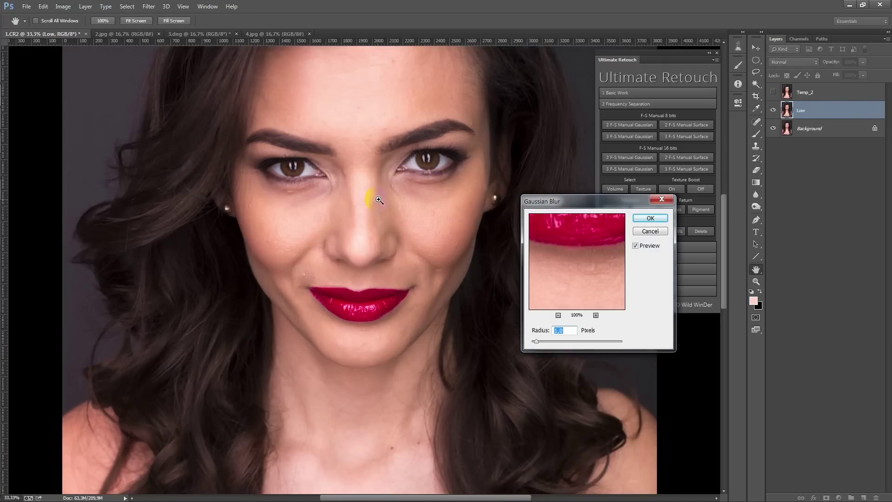
pyautogui.keyDown('ctrl'); pyautogui.click(319, 243); pyautogui.keyUp('ctrl')
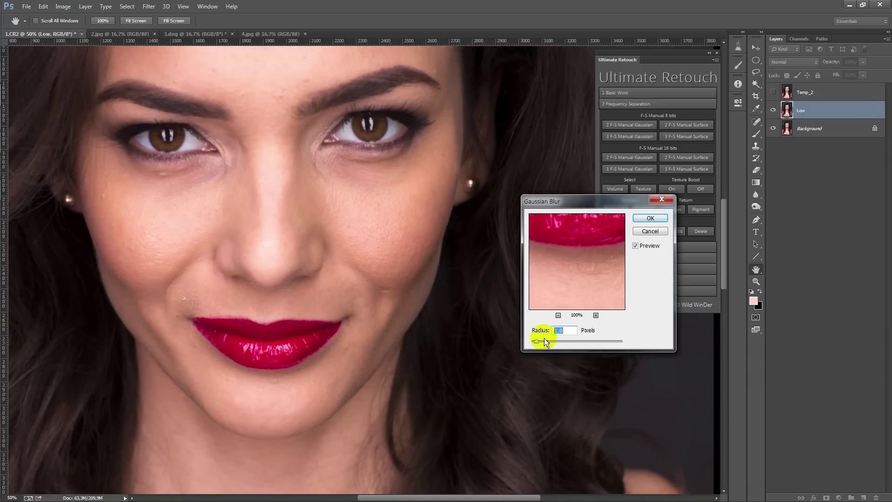
pyautogui.moveTo(547, 342); pyautogui.dragTo(553, 346)
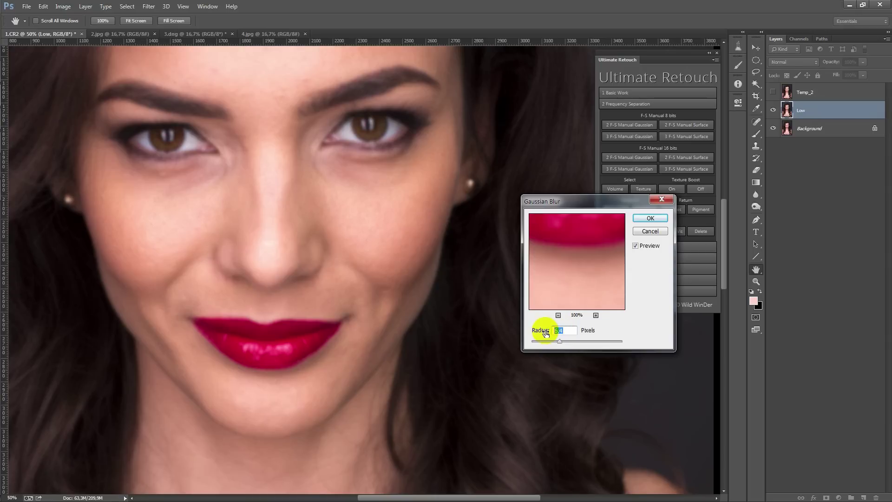
pyautogui.click(650, 218)
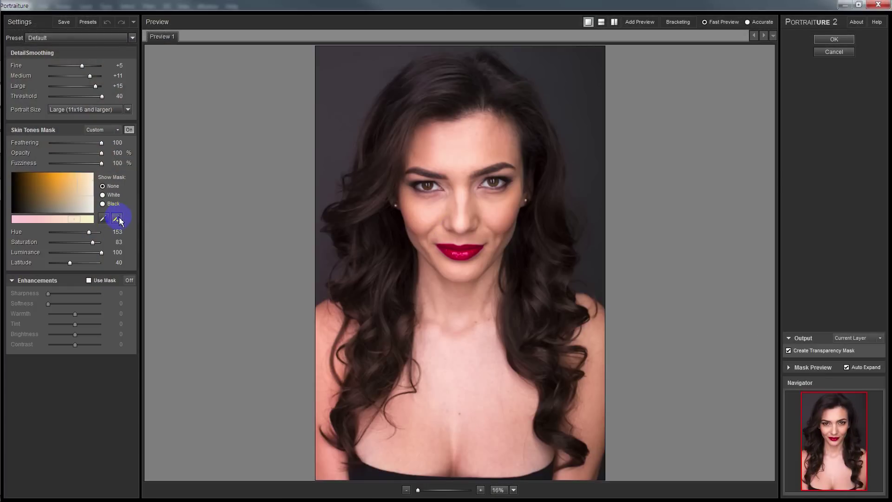
# Add cheek, nose and forehead samples to Portraiture's Skin Tones Mask and apply the smoothing.
pyautogui.click(117, 218)
pyautogui.click(428, 212)
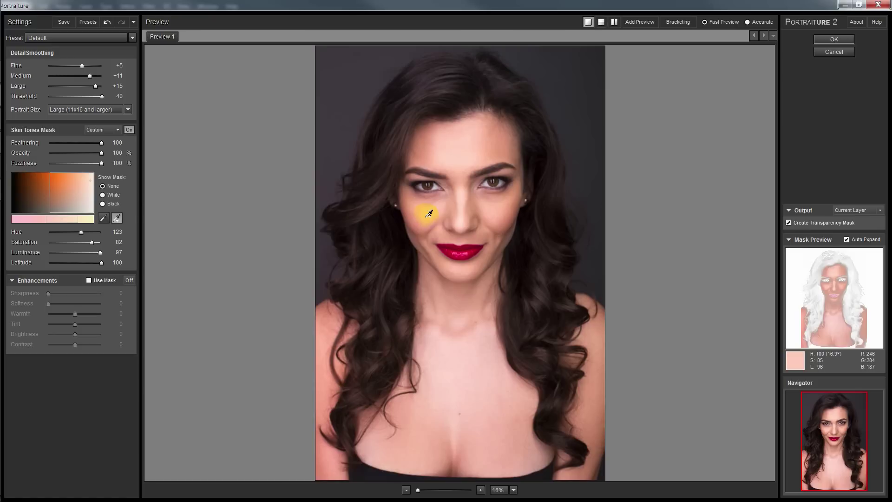
pyautogui.moveTo(428, 213); pyautogui.dragTo(515, 209)
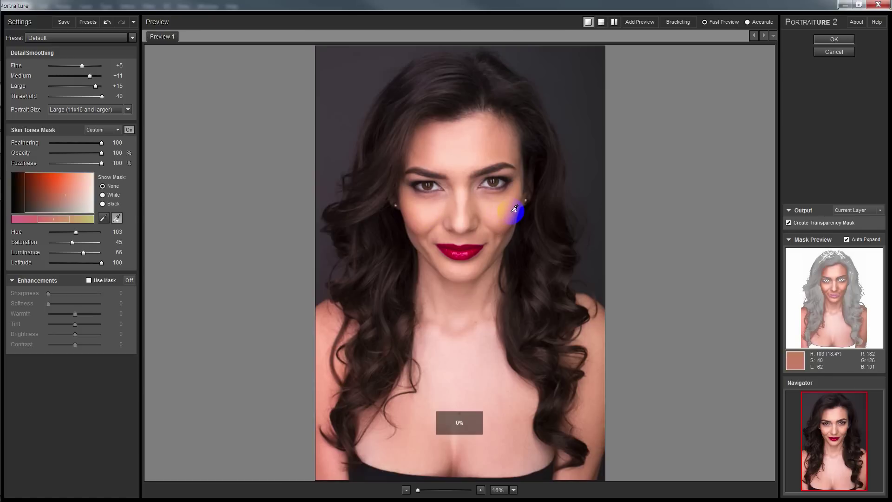
pyautogui.moveTo(514, 209); pyautogui.dragTo(506, 144)
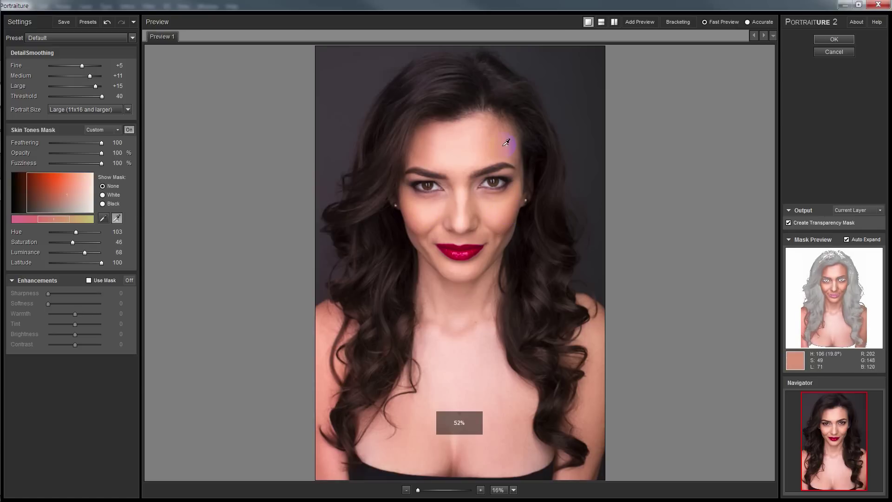
pyautogui.click(834, 39)
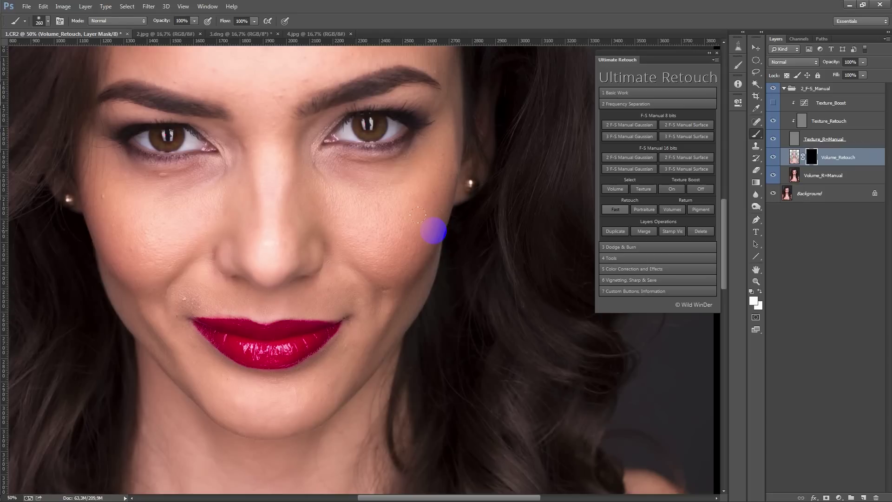
# Set the foreground colour to white and reduce the brush to 232.
pyautogui.click(754, 301)
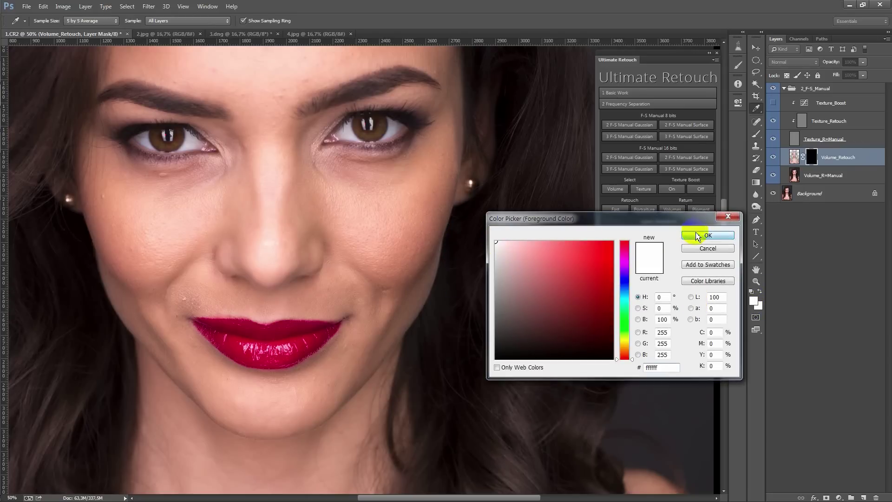
pyautogui.click(702, 235)
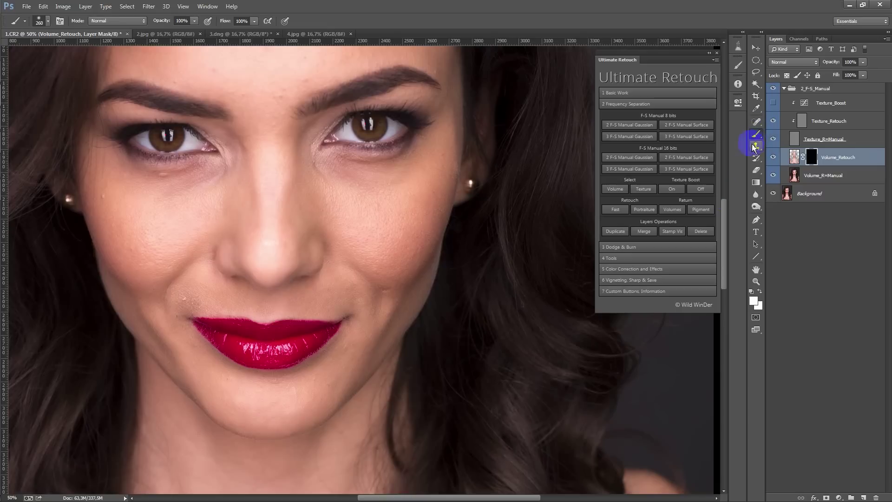
pyautogui.keyDown('alt'); pyautogui.rightClick(302, 176); pyautogui.keyUp('alt')
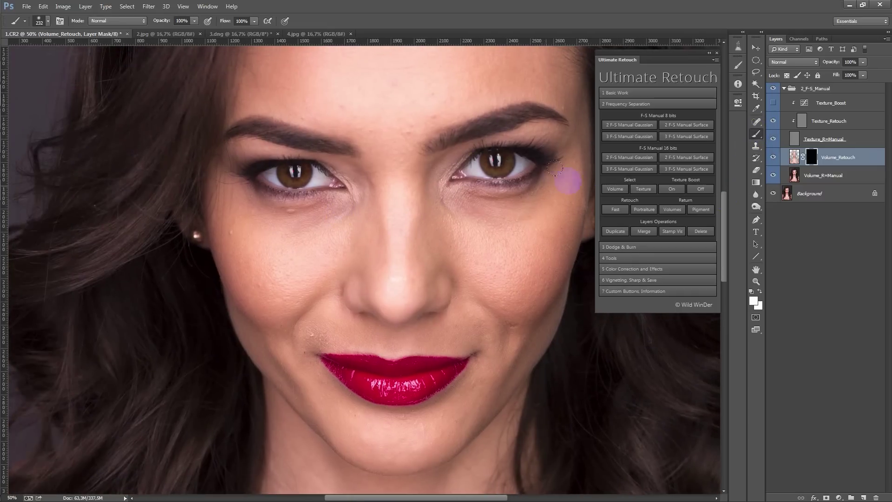
# Target the Volume_Retouch mask with all layers visible and a 246 brush.
pyautogui.click(616, 189)
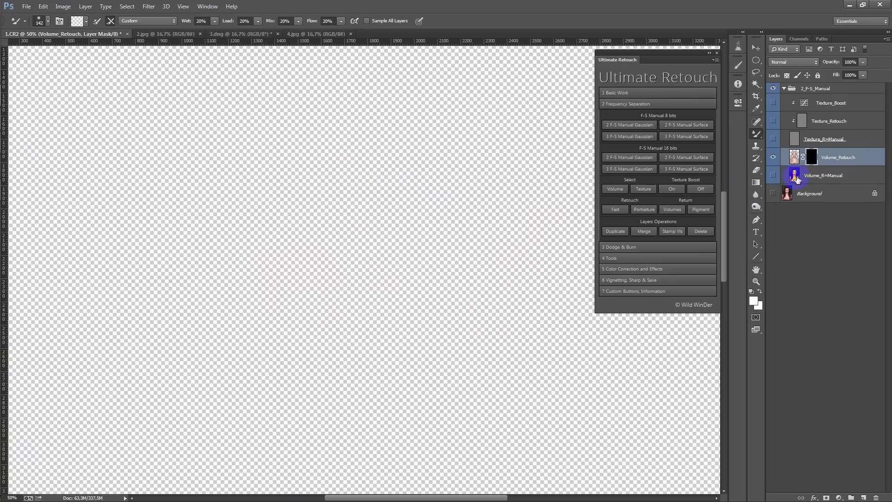
pyautogui.click(811, 159)
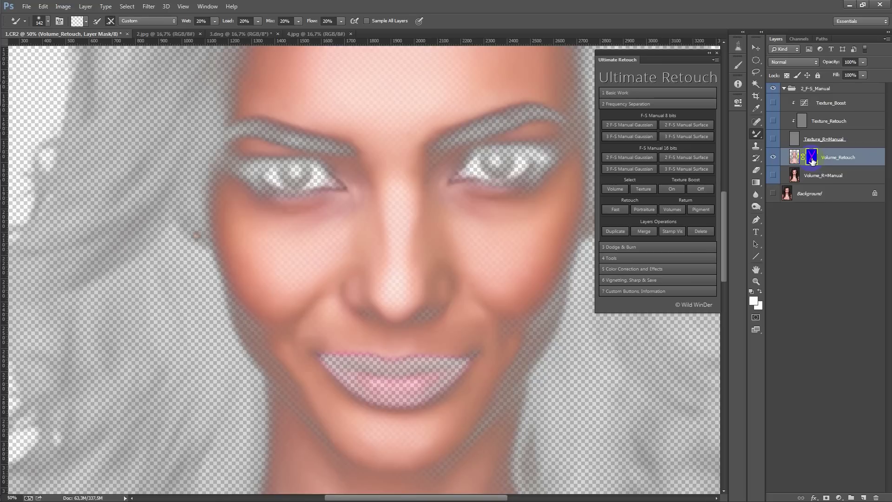
pyautogui.click(622, 199)
pyautogui.click(618, 193)
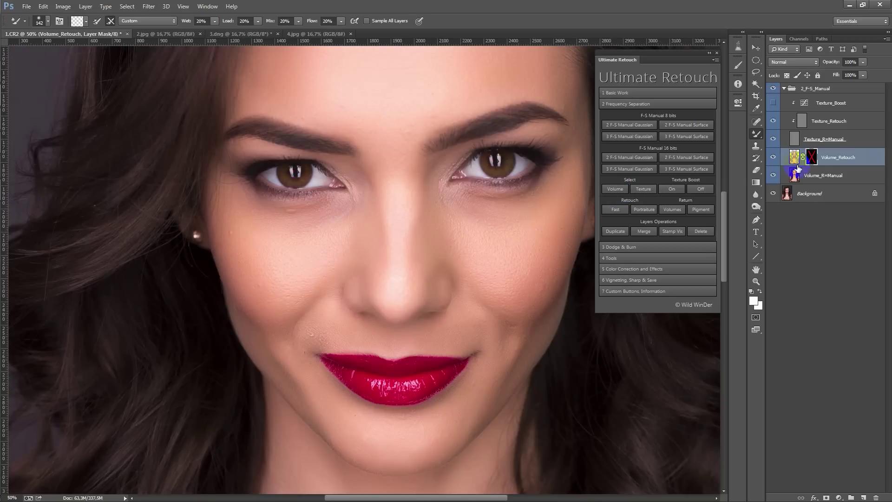
pyautogui.click(812, 157)
pyautogui.keyDown('alt'); pyautogui.rightClick(295, 254); pyautogui.keyUp('alt')
# Paint white on the Volume_Retouch mask across the forehead and around the face.
pyautogui.moveTo(756, 135); pyautogui.dragTo(764, 142)
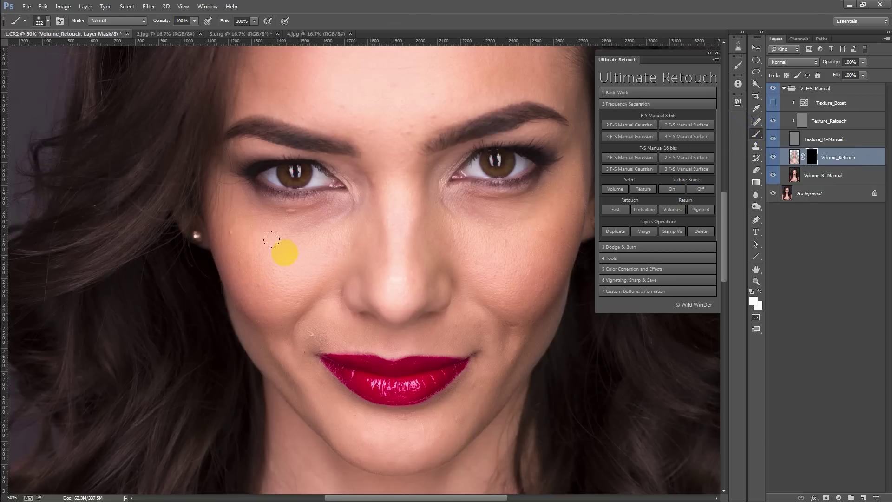
pyautogui.moveTo(347, 205); pyautogui.dragTo(312, 314)
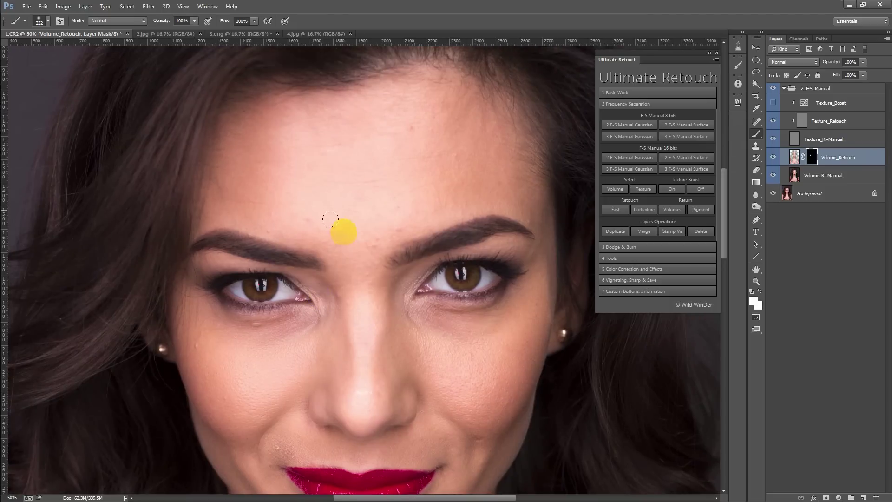
pyautogui.moveTo(410, 160); pyautogui.dragTo(363, 198)
pyautogui.moveTo(324, 121); pyautogui.dragTo(289, 123)
pyautogui.click(317, 188)
pyautogui.moveTo(335, 233); pyautogui.dragTo(346, 99)
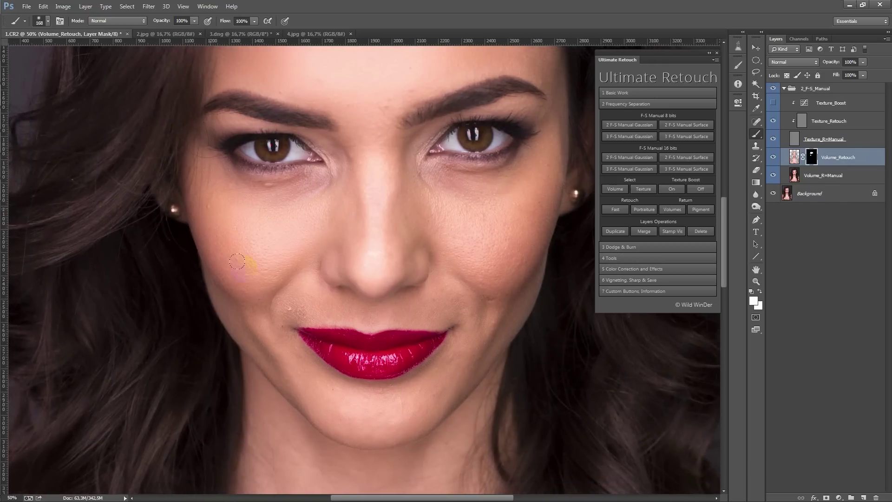
pyautogui.moveTo(248, 310); pyautogui.dragTo(243, 186)
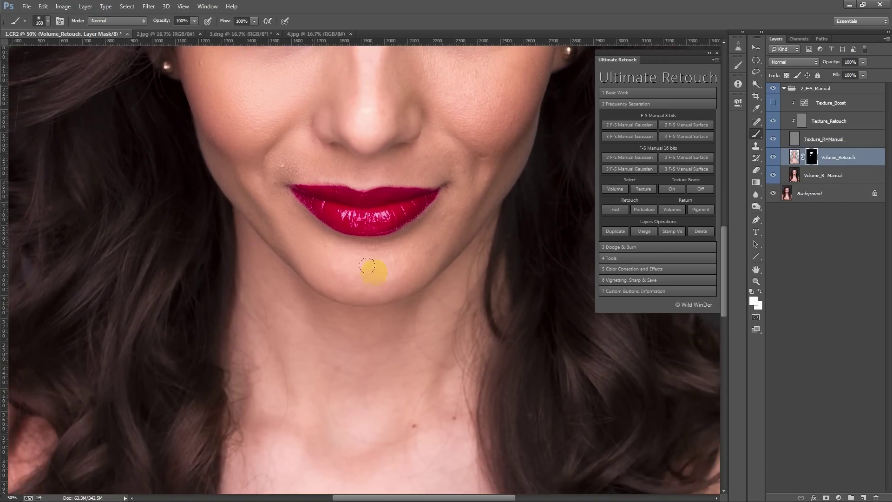
pyautogui.moveTo(460, 217); pyautogui.dragTo(413, 180)
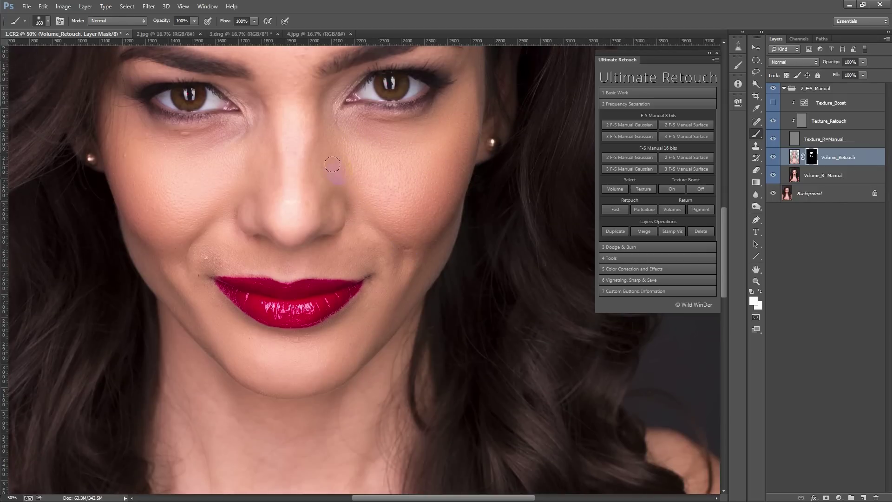
pyautogui.moveTo(285, 159); pyautogui.dragTo(255, 225)
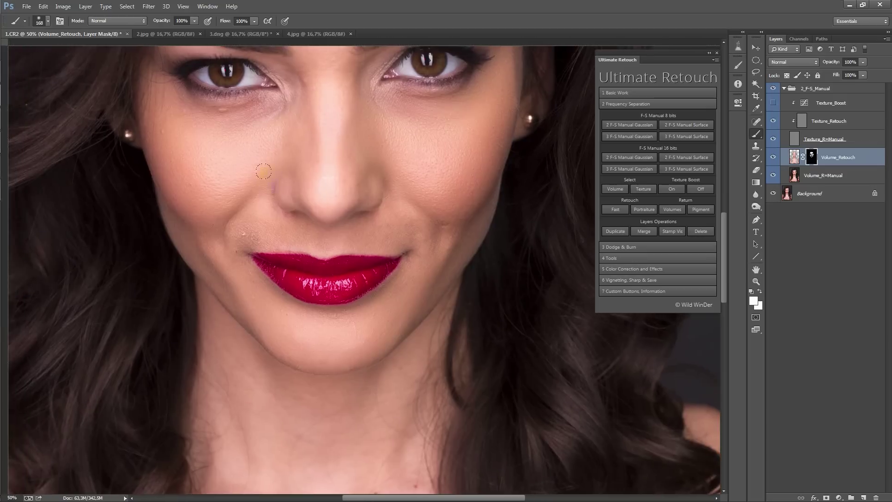
# With a 342 brush, paint the mask over the neck, chest and shoulder.
pyautogui.keyDown('alt'); pyautogui.click(300, 311); pyautogui.keyUp('alt')
pyautogui.scroll(-2, 308, 325)
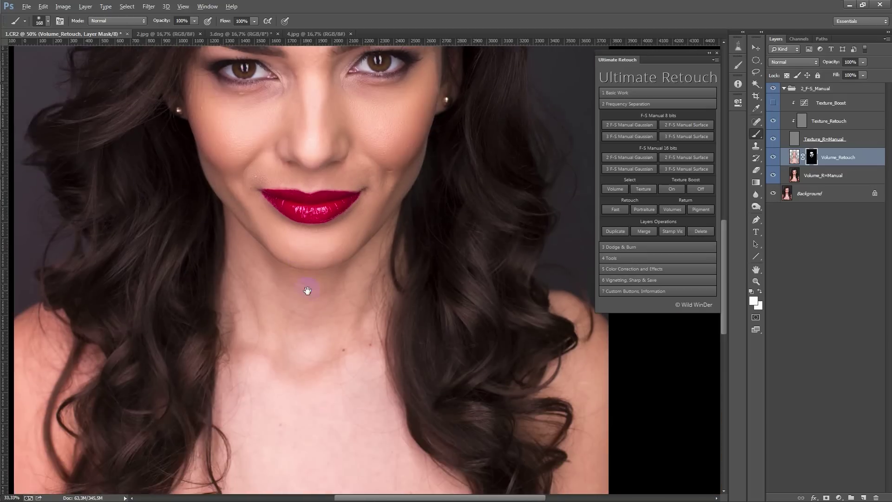
pyautogui.moveTo(324, 354)
pyautogui.mouseDown()
pyautogui.moveTo(338, 359)
pyautogui.moveTo(327, 359)
pyautogui.mouseUp()
pyautogui.click(279, 343)
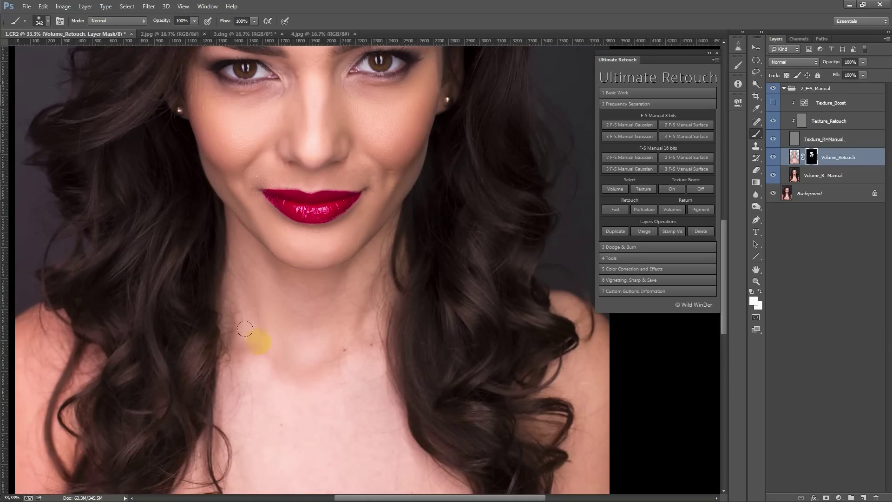
pyautogui.moveTo(275, 405)
pyautogui.mouseDown()
pyautogui.moveTo(280, 295)
pyautogui.moveTo(395, 358)
pyautogui.mouseUp()
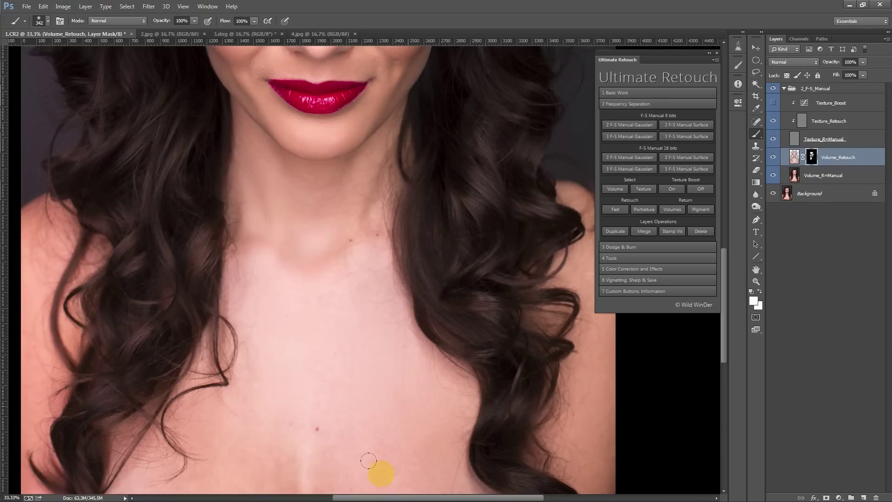
pyautogui.scroll(-1, 339, 411)
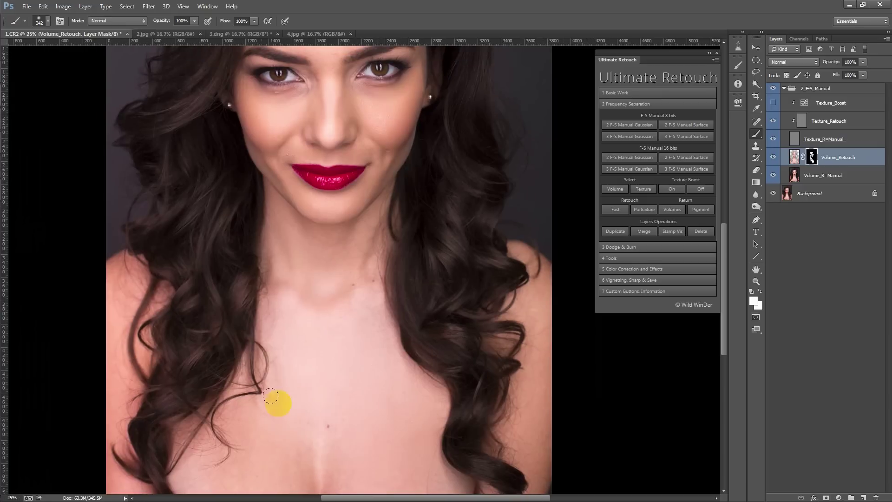
pyautogui.moveTo(270, 396); pyautogui.dragTo(385, 475)
pyautogui.moveTo(191, 478)
pyautogui.mouseDown()
pyautogui.moveTo(285, 374)
pyautogui.moveTo(295, 270)
pyautogui.mouseUp()
pyautogui.moveTo(525, 250); pyautogui.dragTo(522, 413)
# Zoom the face to 50% and shrink the brush to 202 for the upper face.
pyautogui.moveTo(287, 158); pyautogui.dragTo(274, 174)
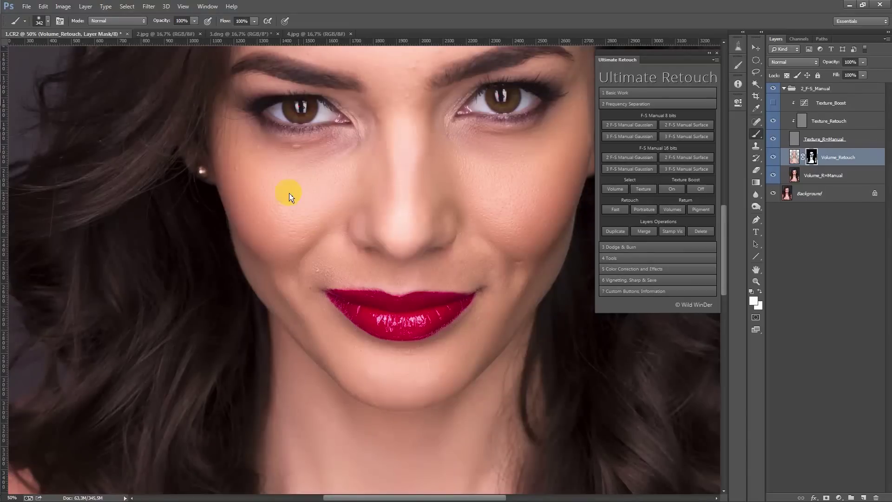
pyautogui.moveTo(289, 197); pyautogui.dragTo(249, 175)
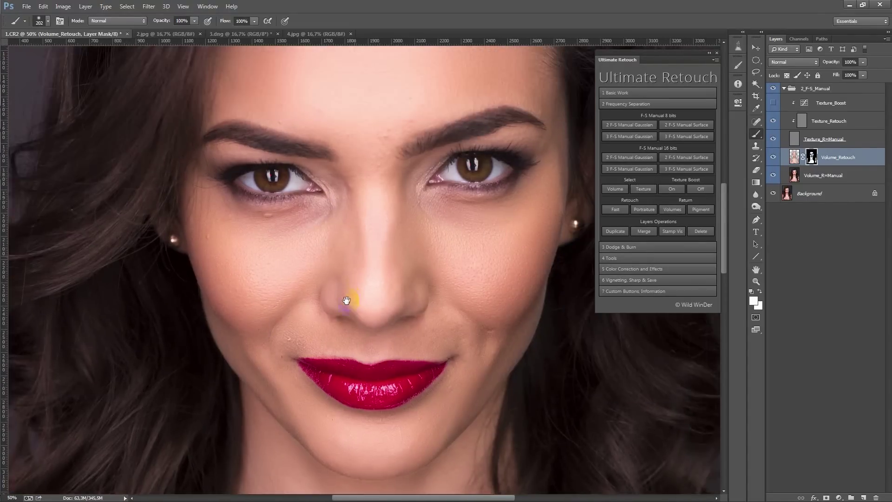
pyautogui.moveTo(317, 237); pyautogui.dragTo(450, 98)
pyautogui.moveTo(414, 157); pyautogui.dragTo(435, 175)
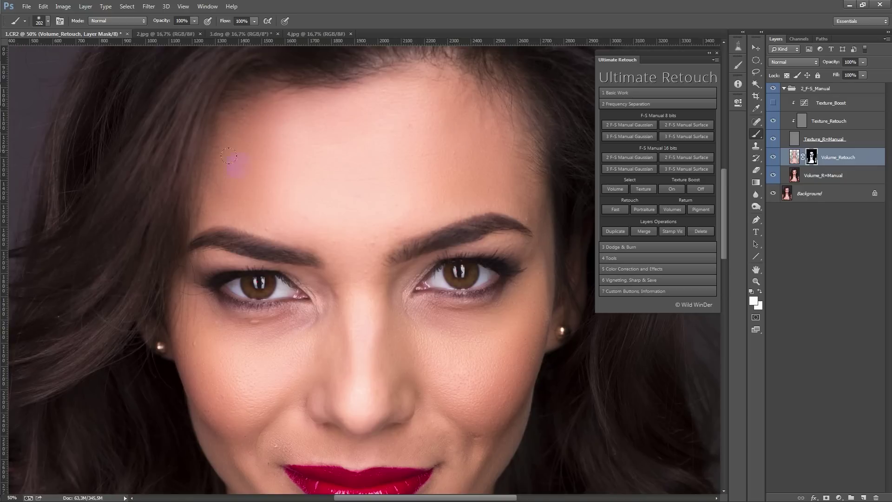
pyautogui.moveTo(311, 282); pyautogui.dragTo(294, 149)
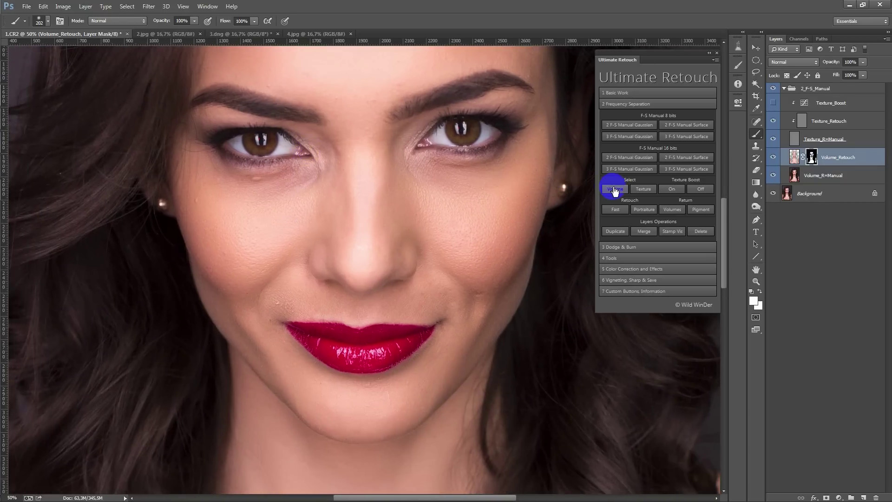
# From 4 Tools, add Noise Texture to the Volume_Retouch layer's pixels.
pyautogui.click(614, 188)
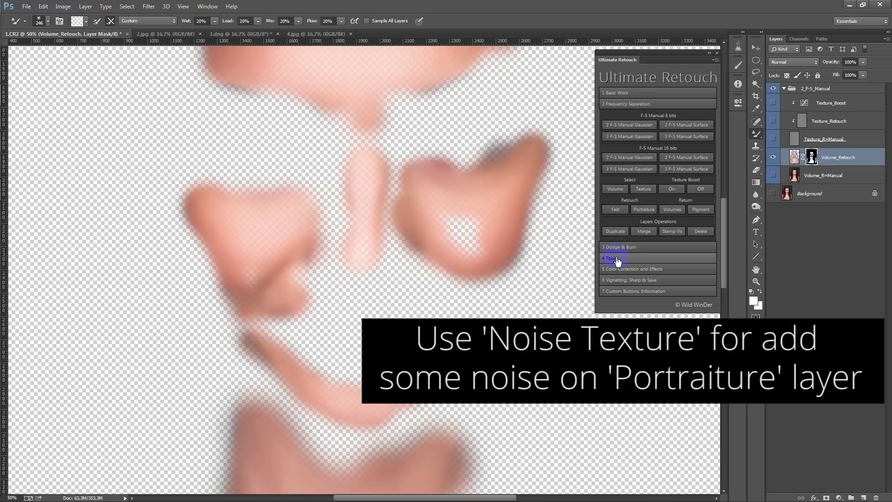
pyautogui.click(613, 257)
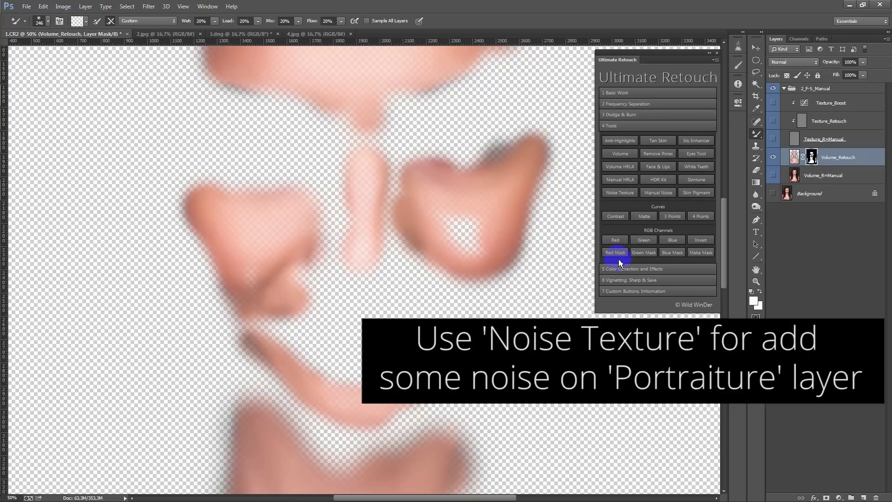
pyautogui.scroll(1, 278, 247)
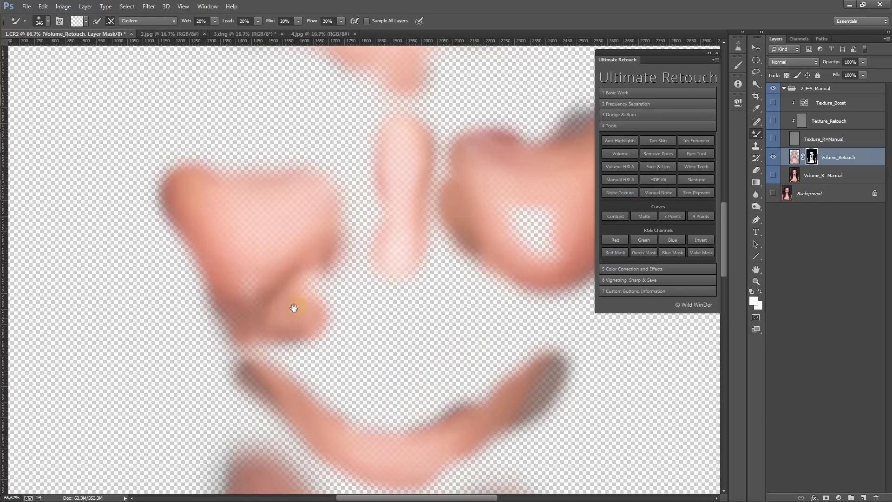
pyautogui.scroll(-3, 316, 311)
pyautogui.scroll(2, 371, 260)
pyautogui.scroll(1, 346, 265)
pyautogui.click(619, 194)
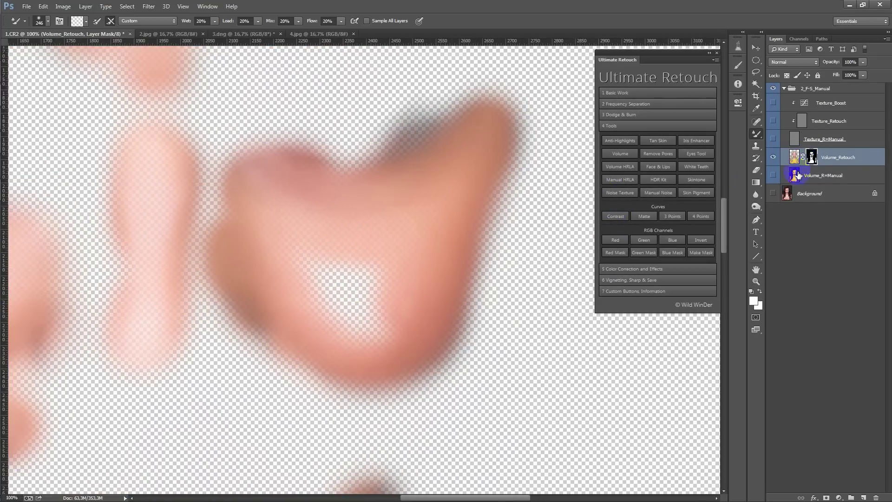
pyautogui.click(796, 159)
pyautogui.click(615, 216)
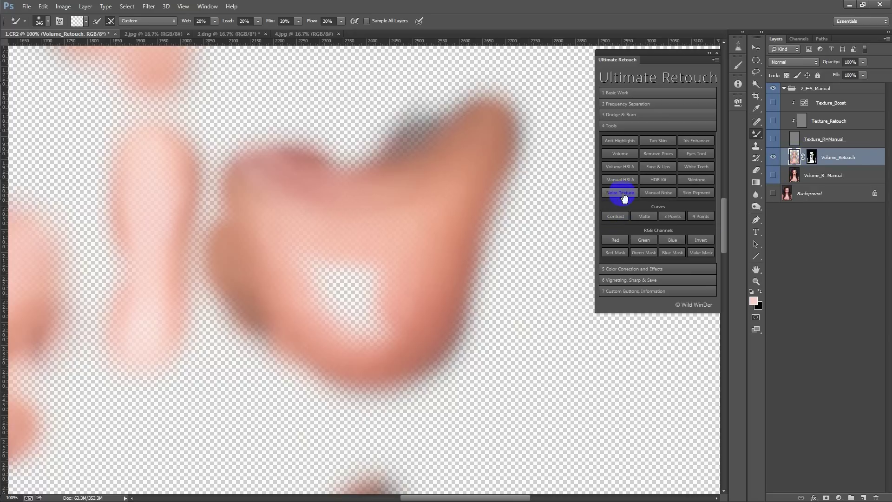
# Compare the noise by toggling Volume_Retouch, then turn the texture layers back on.
pyautogui.keyDown('ctrl'); pyautogui.click(485, 189); pyautogui.keyUp('ctrl')
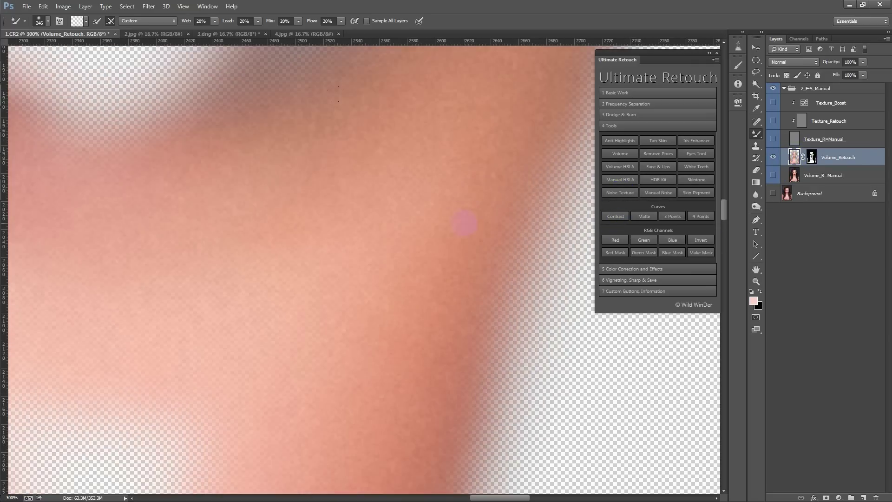
pyautogui.click(773, 157)
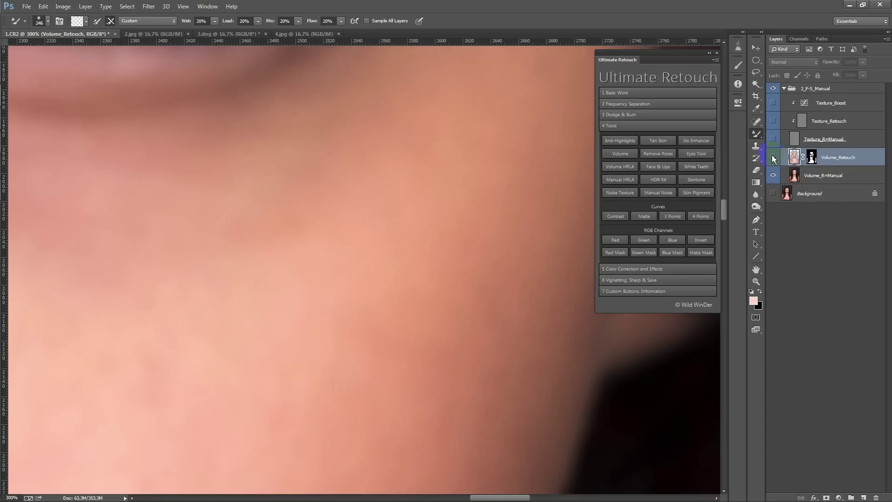
pyautogui.click(773, 158)
pyautogui.keyDown('ctrl'); pyautogui.keyDown('alt'); pyautogui.click(309, 225); pyautogui.keyUp('alt'); pyautogui.keyUp('ctrl')
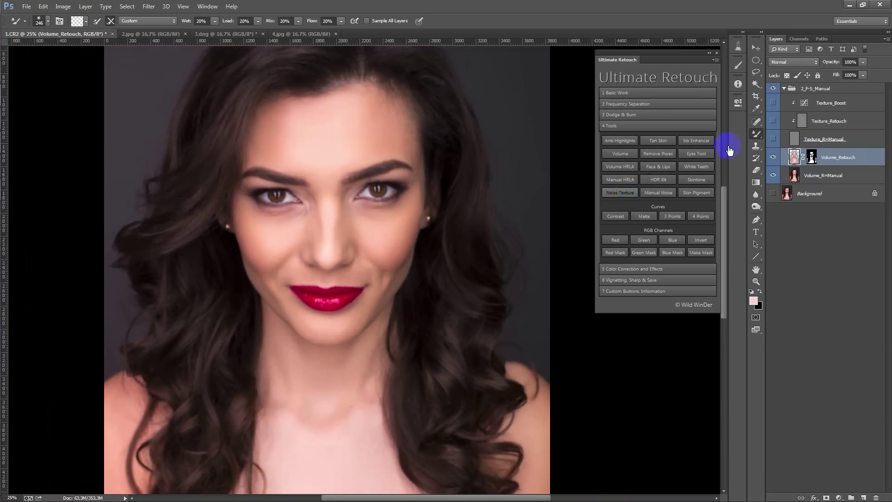
pyautogui.click(773, 139)
pyautogui.click(773, 120)
pyautogui.keyDown('ctrl'); pyautogui.click(309, 213); pyautogui.keyUp('ctrl')
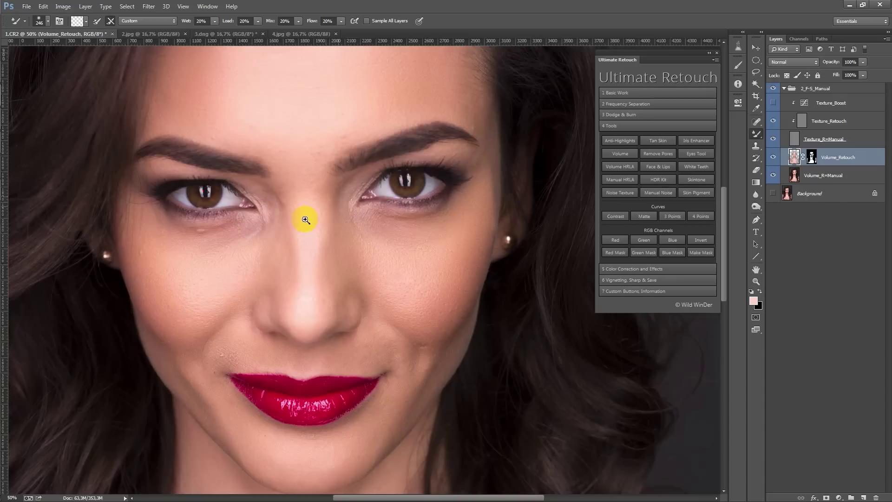
pyautogui.moveTo(253, 255); pyautogui.dragTo(298, 217)
pyautogui.click(618, 104)
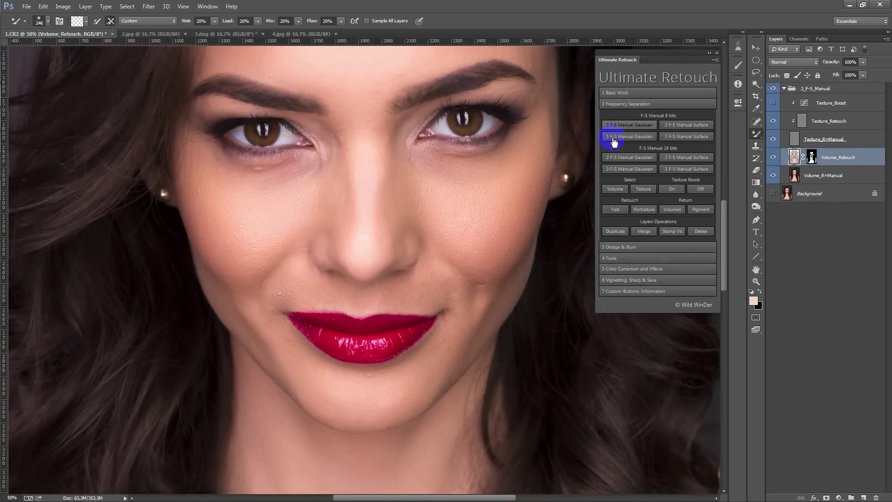
# Turn Texture Boost on and clone out forehead blemishes on Texture_Retouch.
pyautogui.click(673, 190)
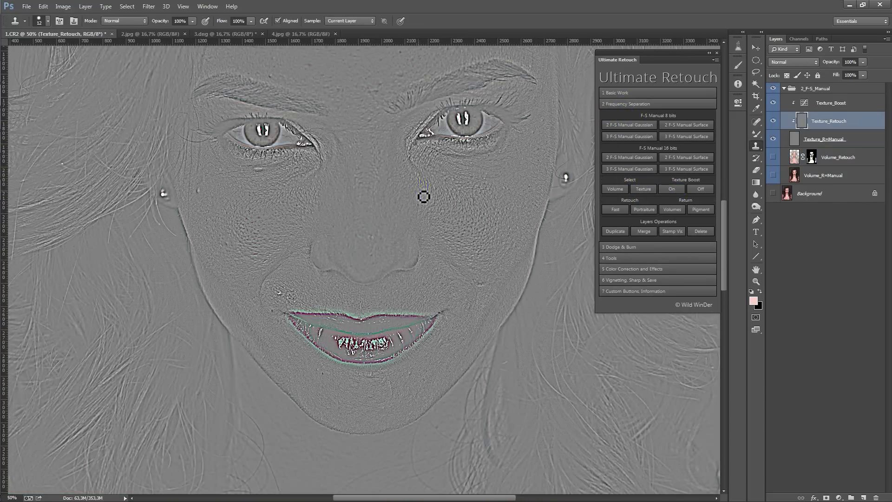
pyautogui.moveTo(313, 110); pyautogui.dragTo(302, 250)
pyautogui.click(307, 183)
pyautogui.moveTo(293, 191)
pyautogui.mouseDown()
pyautogui.moveTo(266, 192)
pyautogui.moveTo(263, 182)
pyautogui.mouseUp()
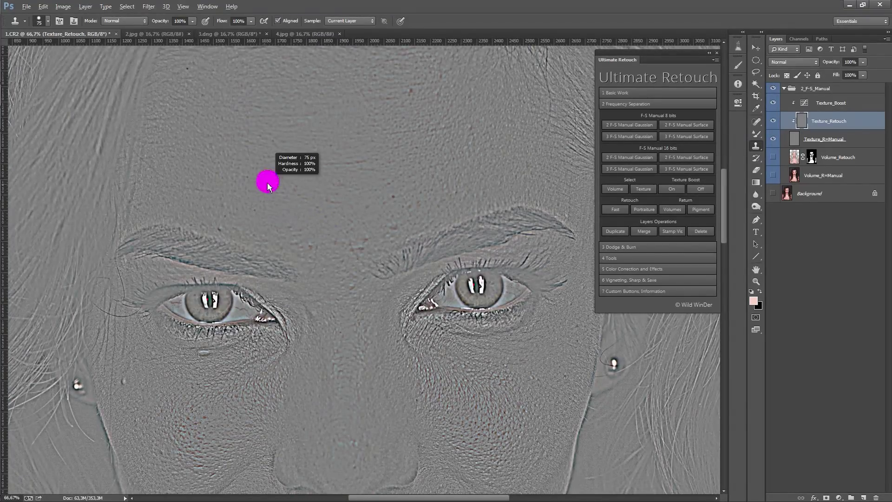
pyautogui.click(431, 132)
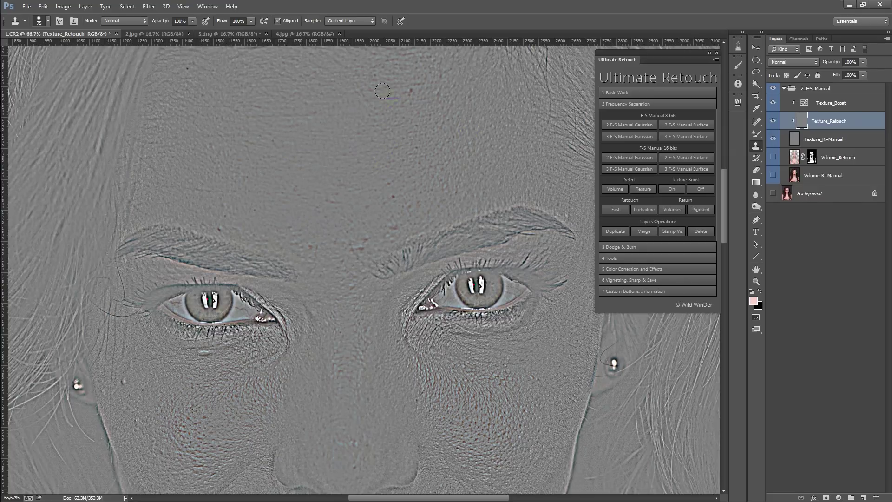
pyautogui.moveTo(280, 143); pyautogui.dragTo(340, 183)
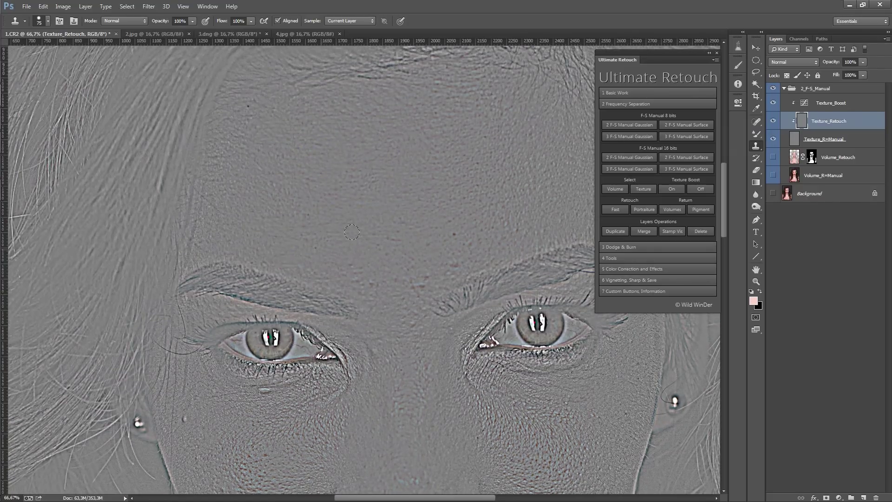
pyautogui.moveTo(351, 232); pyautogui.dragTo(278, 200)
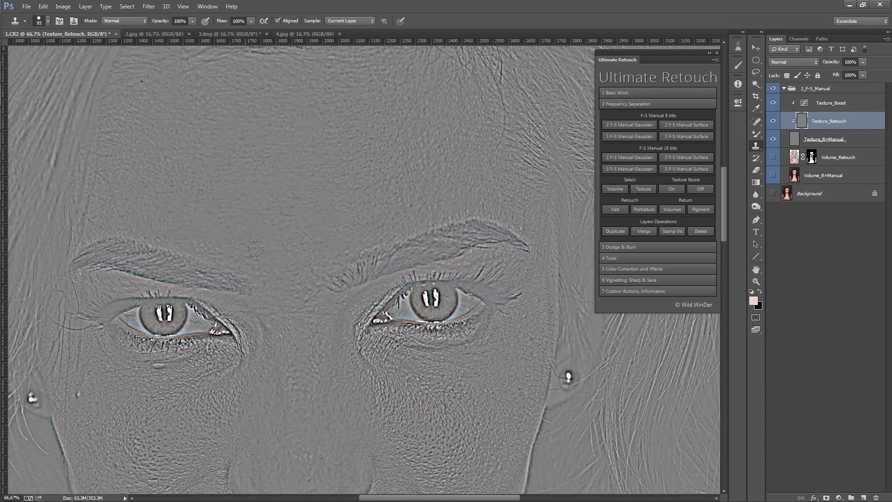
pyautogui.scroll(-5, 255, 249)
pyautogui.hscroll(2, 502, 140)
pyautogui.scroll(2, 580, 110)
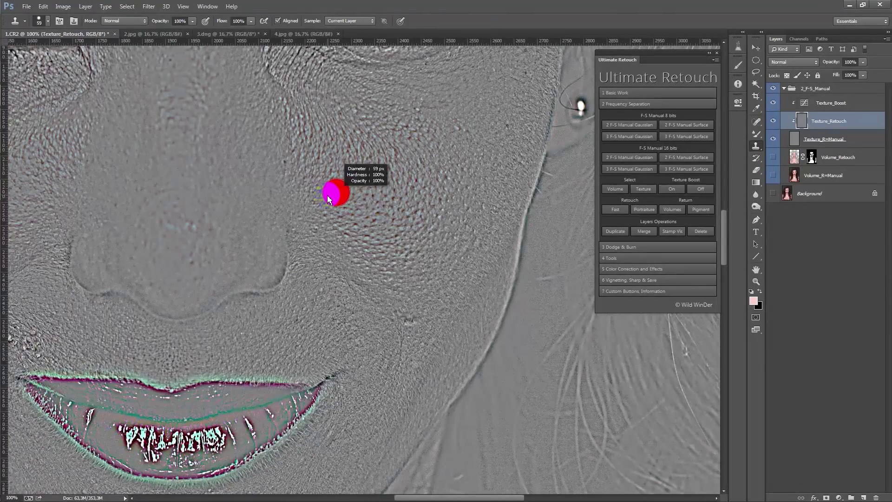
pyautogui.moveTo(286, 162); pyautogui.dragTo(284, 165)
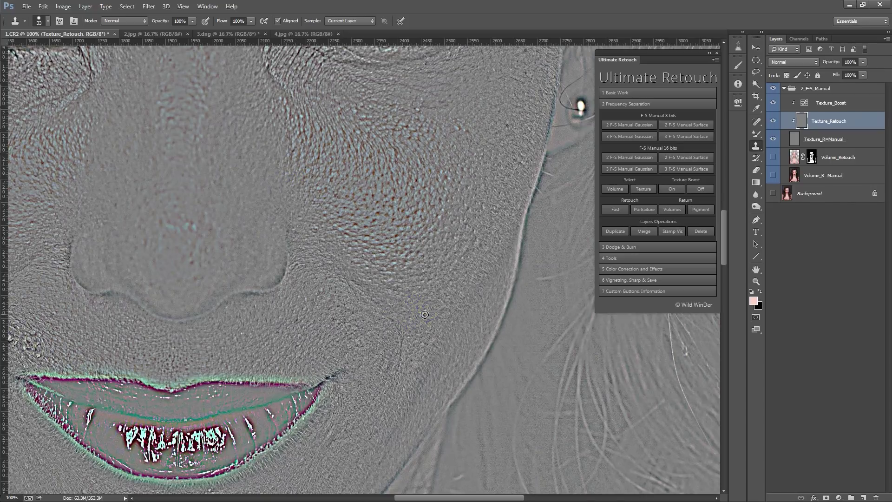
# Clone-stamp blemishes on the cheeks beside the nose and below the eye.
pyautogui.moveTo(227, 240); pyautogui.dragTo(373, 230)
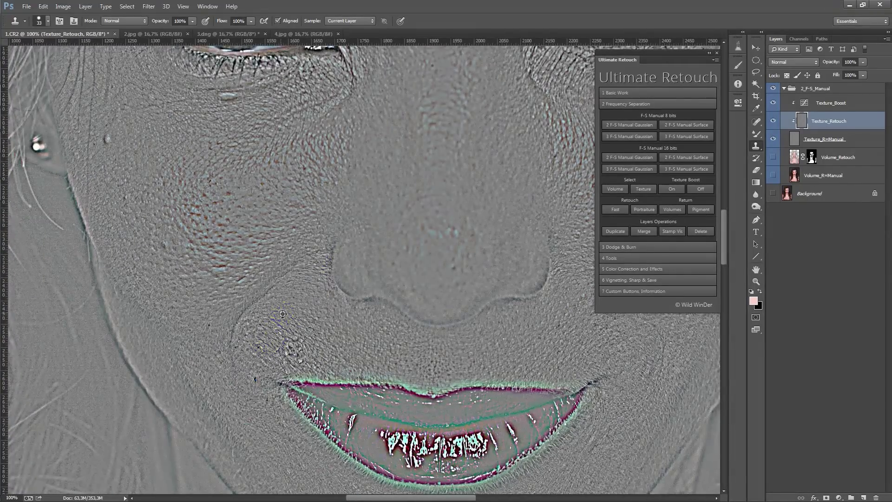
pyautogui.moveTo(267, 363); pyautogui.dragTo(284, 298)
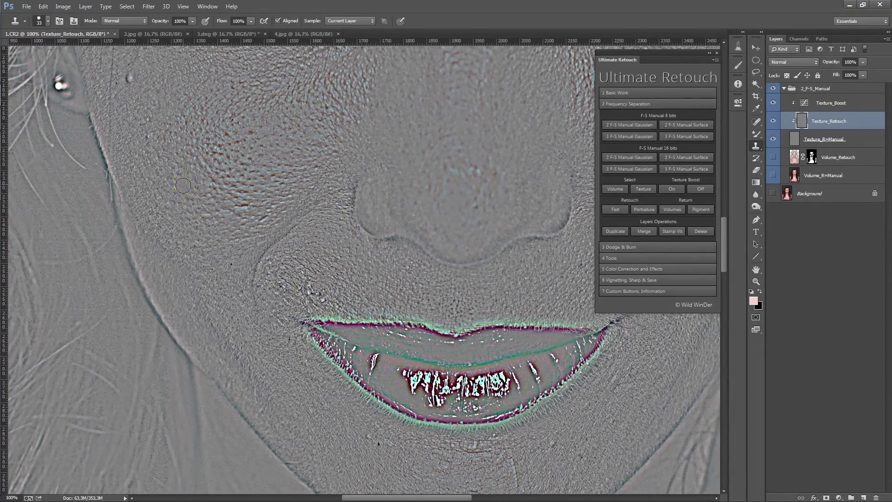
pyautogui.moveTo(183, 185); pyautogui.dragTo(202, 237)
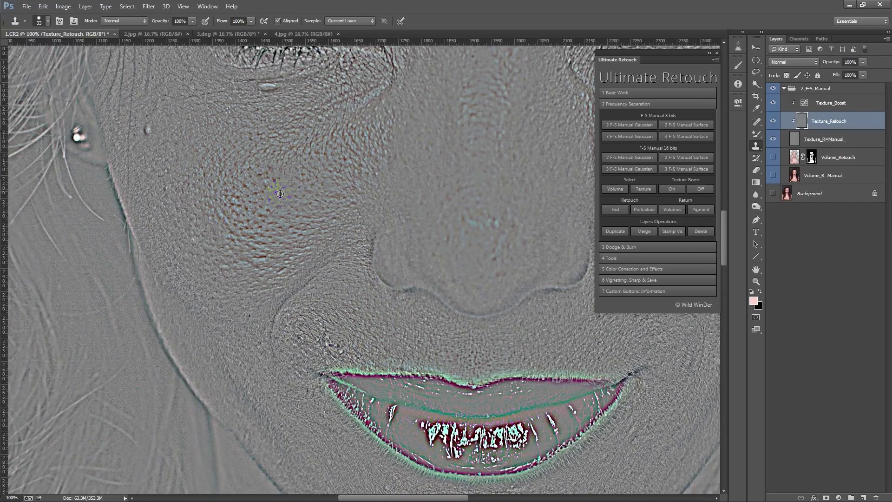
pyautogui.moveTo(287, 192); pyautogui.dragTo(296, 217)
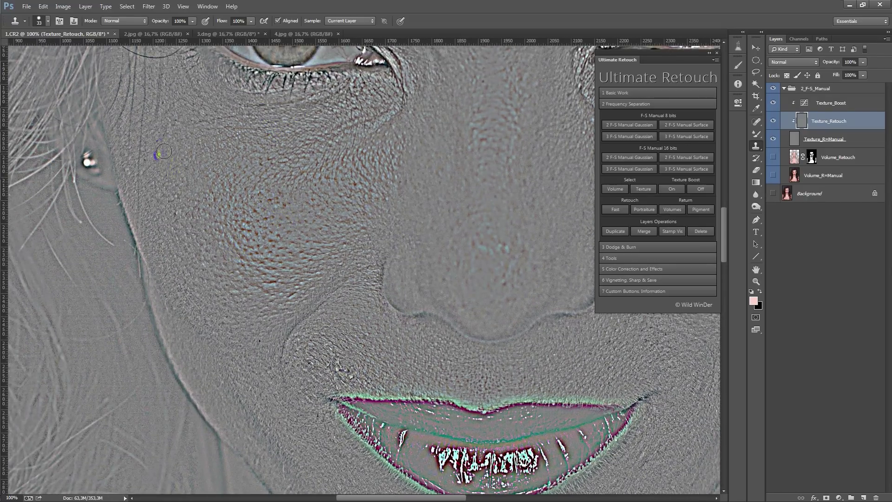
pyautogui.moveTo(224, 287); pyautogui.dragTo(213, 252)
pyautogui.moveTo(282, 354); pyautogui.dragTo(203, 233)
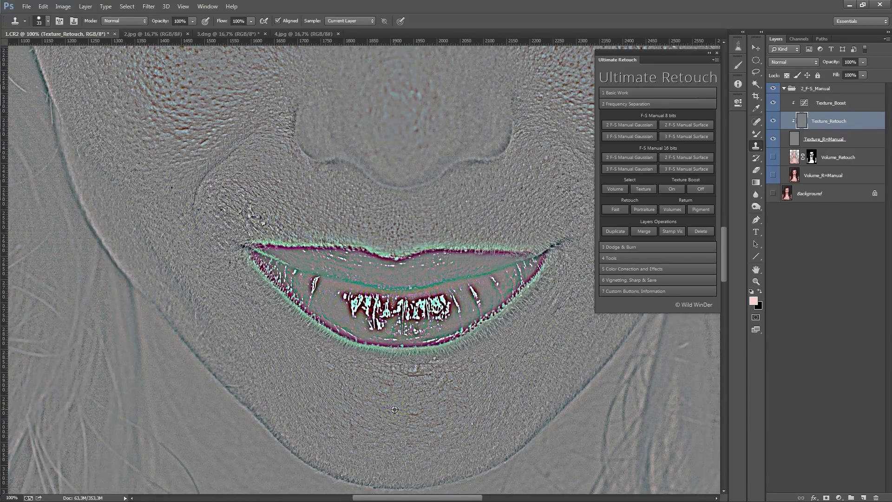
pyautogui.scroll(-2, 427, 378)
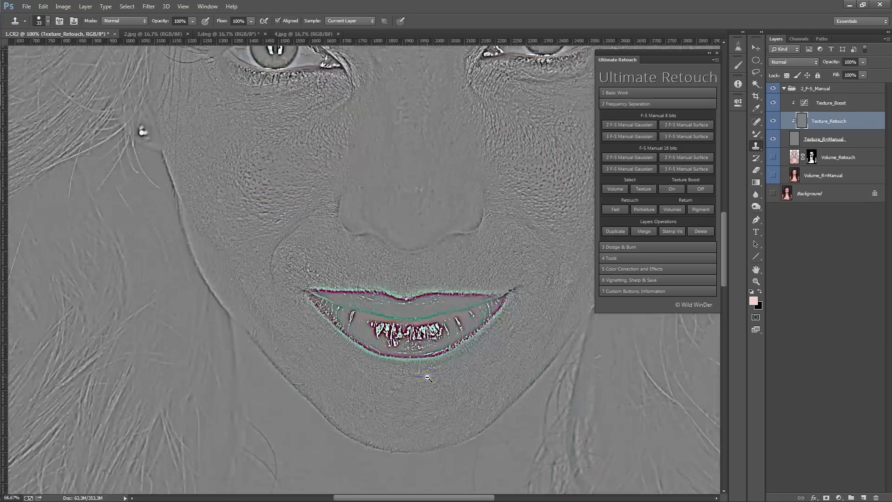
pyautogui.scroll(4, 349, 301)
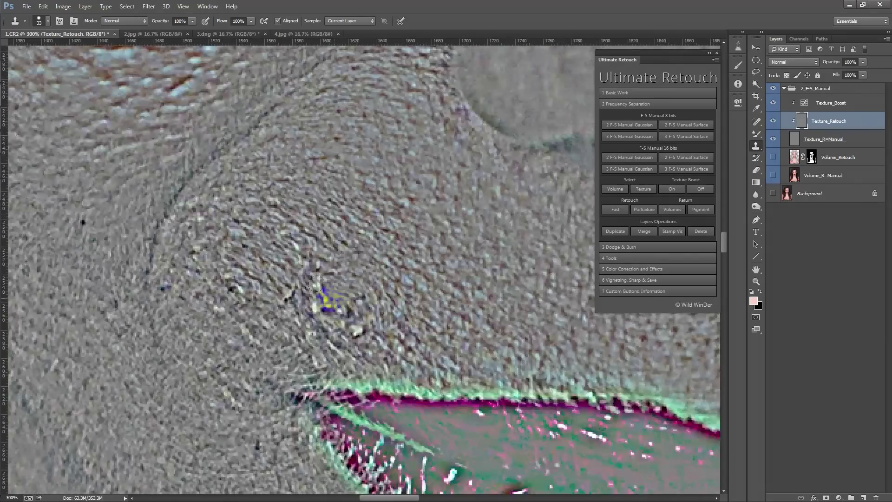
# Clone small spots around the lips and chin, then turn Texture Boost off.
pyautogui.keyDown('alt'); pyautogui.rightClick(358, 285); pyautogui.keyUp('alt')
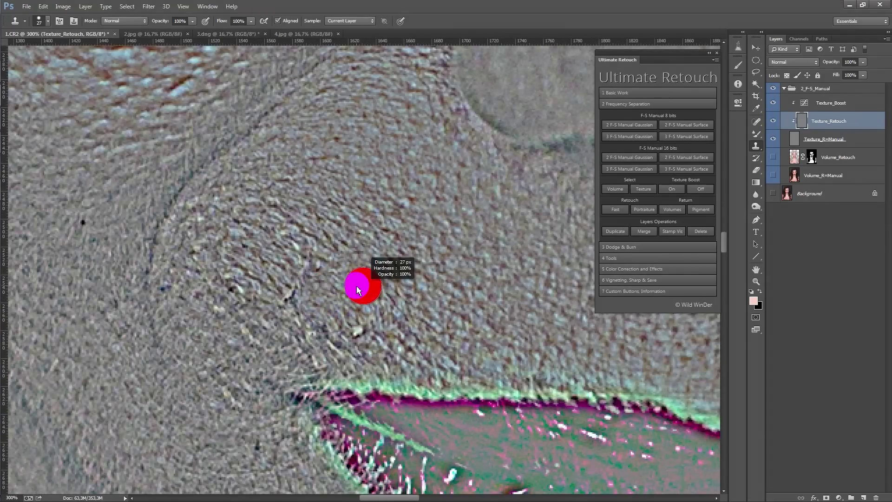
pyautogui.scroll(-5, 323, 251)
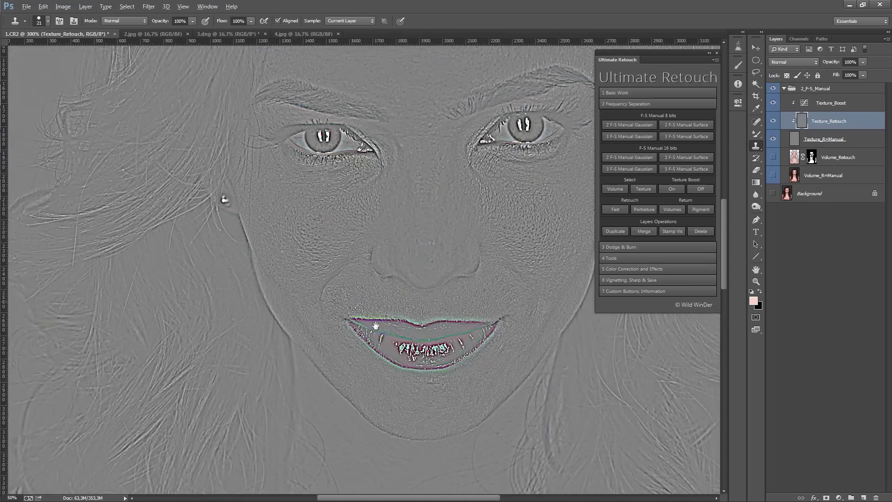
pyautogui.moveTo(397, 368); pyautogui.dragTo(391, 351)
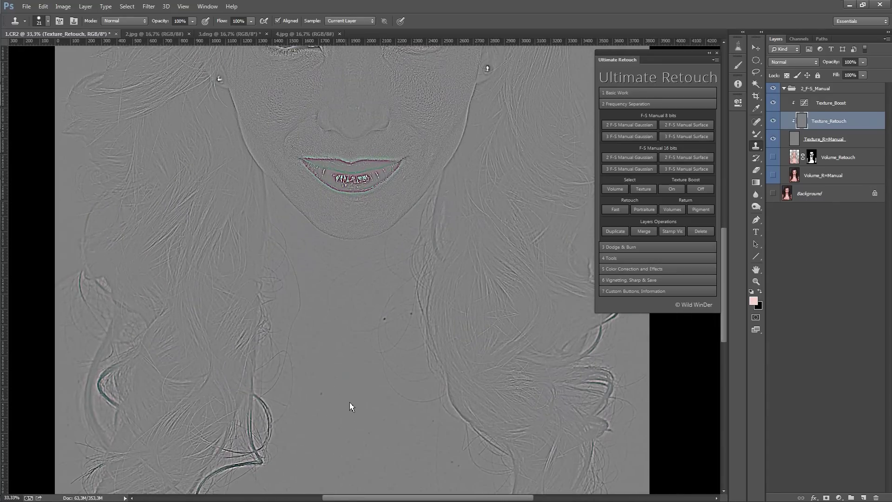
pyautogui.keyDown('alt'); pyautogui.rightClick(352, 403); pyautogui.keyUp('alt')
pyautogui.scroll(-1, 429, 414)
pyautogui.scroll(2, 408, 358)
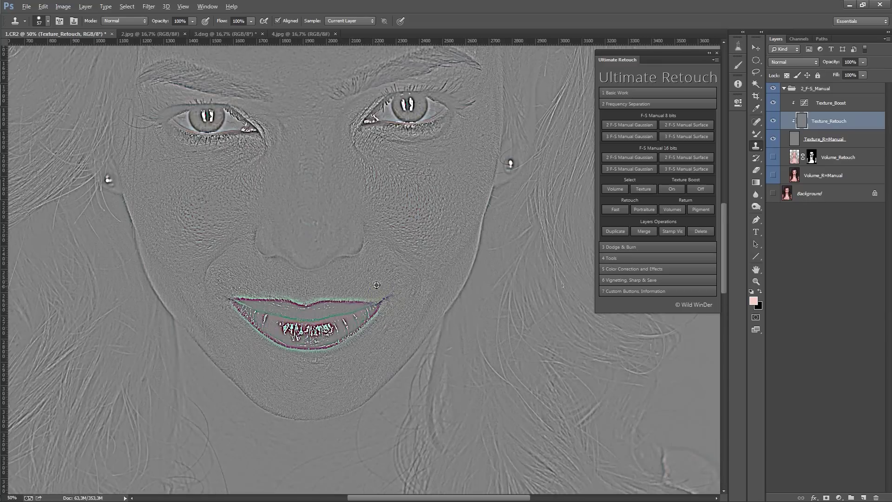
pyautogui.click(700, 189)
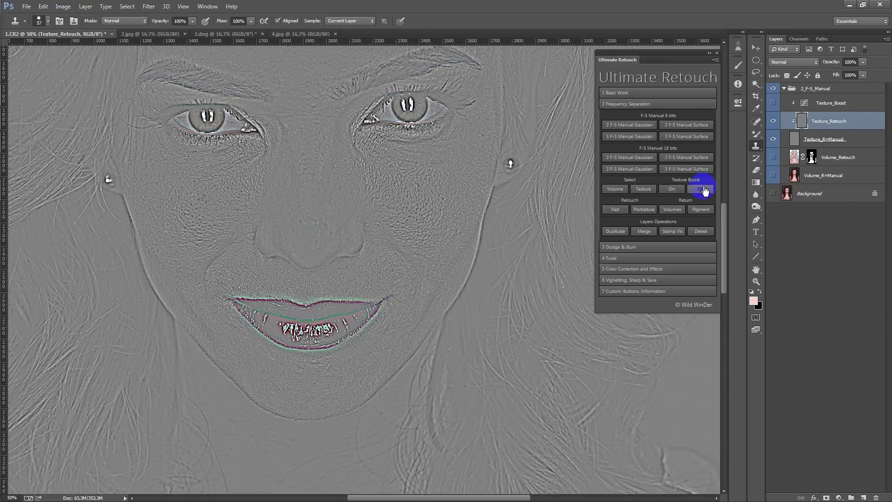
# Merge the frequency separation layers into a single 2_F-S_Manual layer.
pyautogui.click(616, 190)
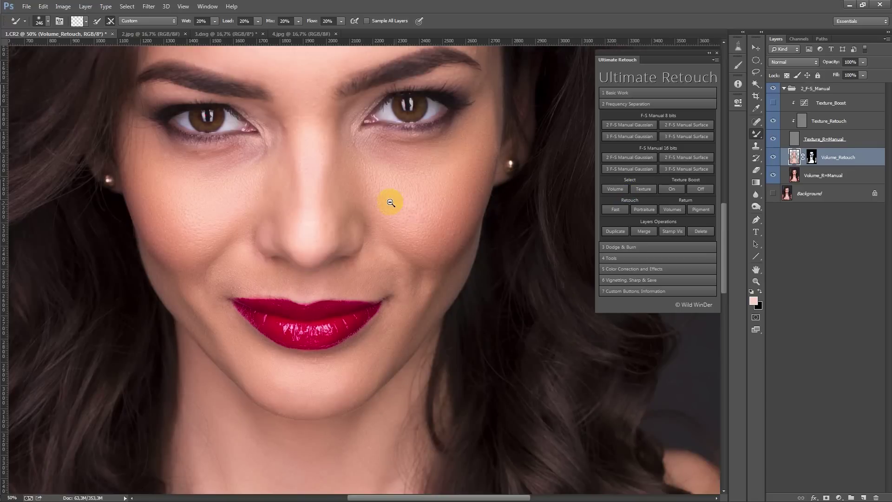
pyautogui.keyDown('alt'); pyautogui.click(390, 203); pyautogui.keyUp('alt')
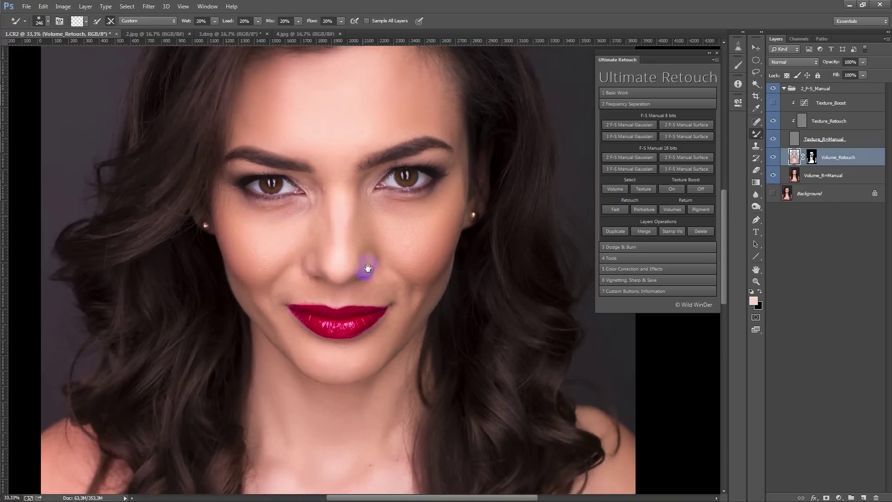
pyautogui.moveTo(393, 200); pyautogui.dragTo(367, 279)
pyautogui.click(643, 232)
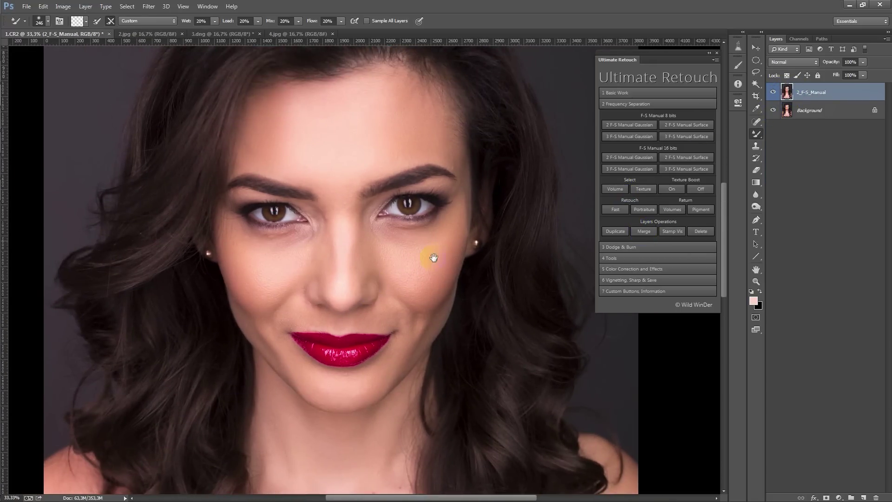
# Toggle 2_F-S_Manual to compare with the original, then switch to 2.jpg.
pyautogui.scroll(1, 433, 258)
pyautogui.click(774, 95)
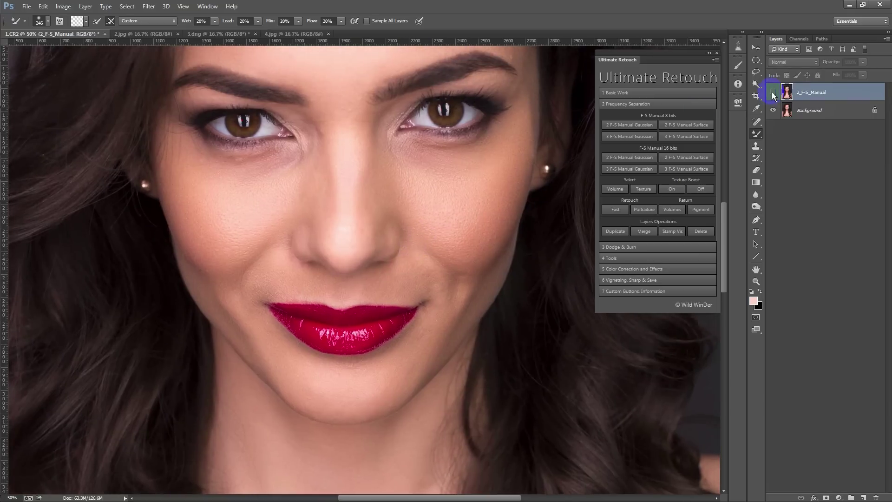
pyautogui.click(773, 95)
pyautogui.scroll(2, 284, 203)
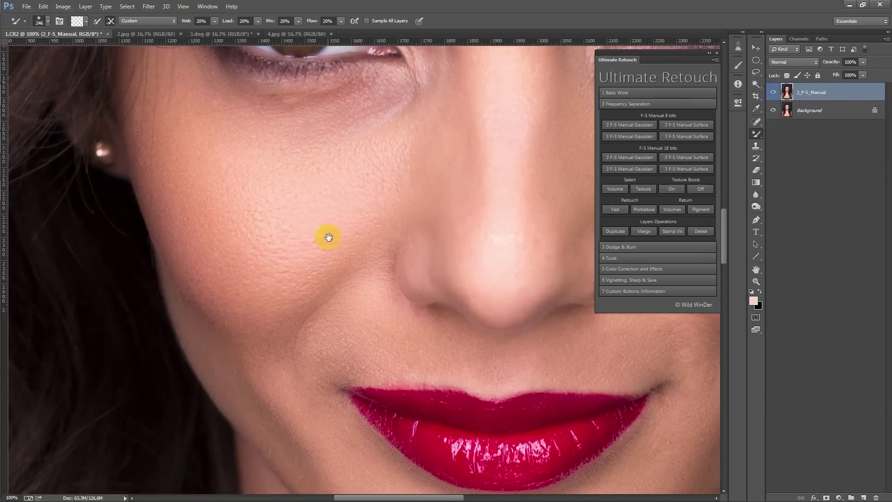
pyautogui.click(773, 93)
pyautogui.click(773, 93)
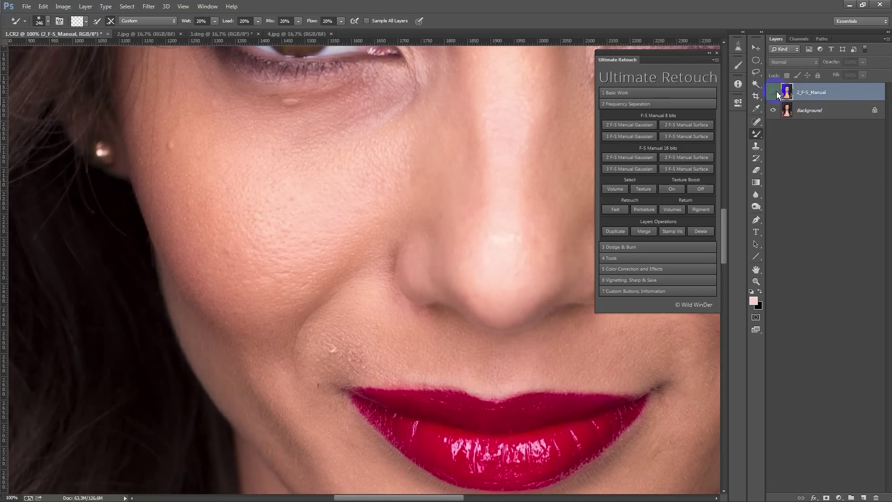
pyautogui.scroll(1, 259, 183)
pyautogui.scroll(1, 295, 205)
pyautogui.scroll(-1, 294, 205)
pyautogui.click(773, 95)
pyautogui.click(773, 94)
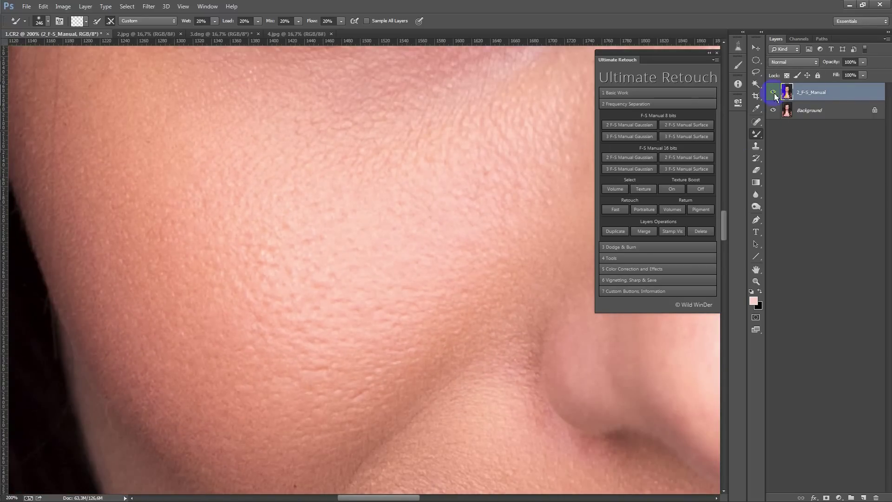
pyautogui.scroll(-1, 486, 237)
pyautogui.scroll(-4, 486, 237)
pyautogui.click(149, 34)
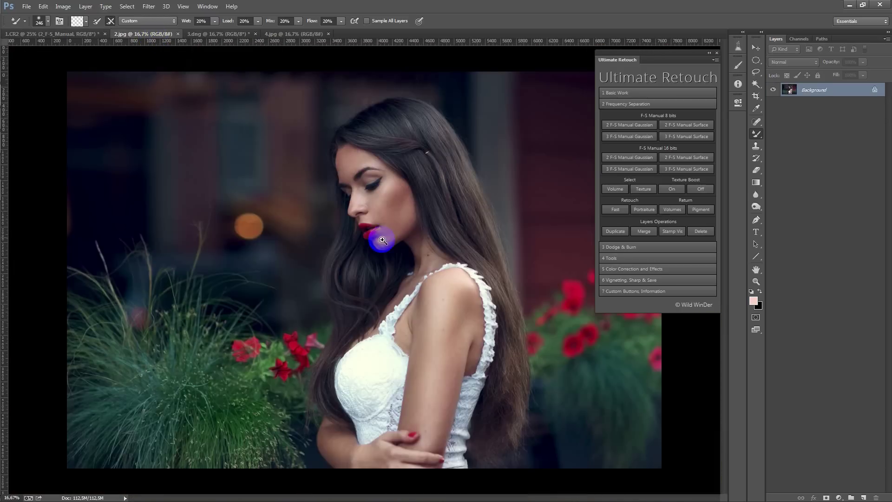
# Run Portraiture frequency separation on 2.jpg with a 3.7 px Gaussian Blur.
pyautogui.scroll(2, 416, 255)
pyautogui.scroll(1, 416, 255)
pyautogui.moveTo(313, 169)
pyautogui.mouseDown()
pyautogui.moveTo(335, 233)
pyautogui.moveTo(341, 171)
pyautogui.moveTo(384, 249)
pyautogui.mouseUp()
pyautogui.click(643, 189)
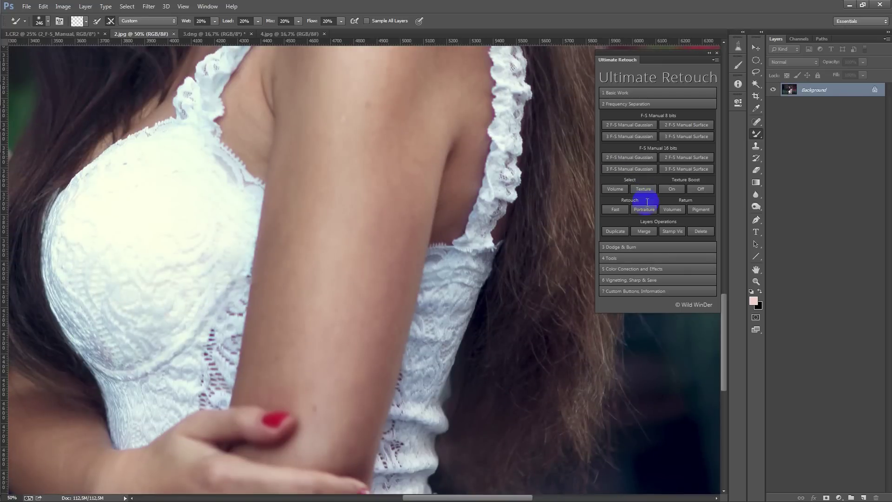
pyautogui.moveTo(537, 341); pyautogui.dragTo(552, 345)
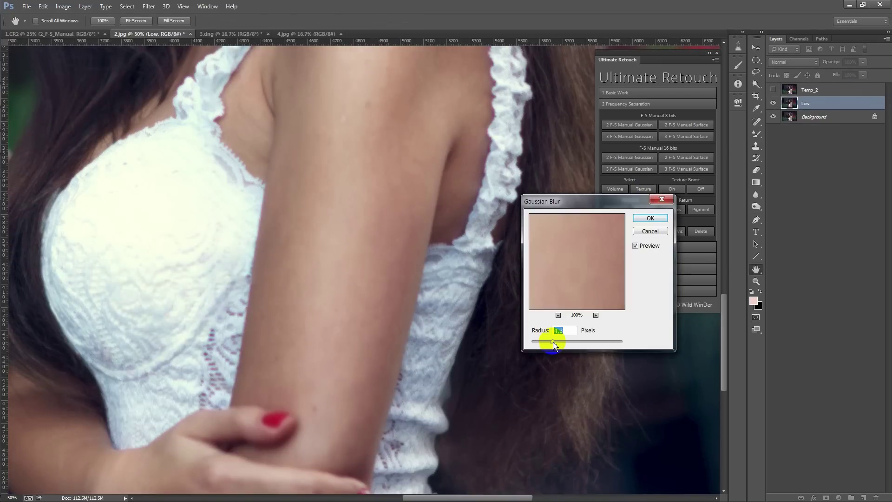
pyautogui.click(650, 217)
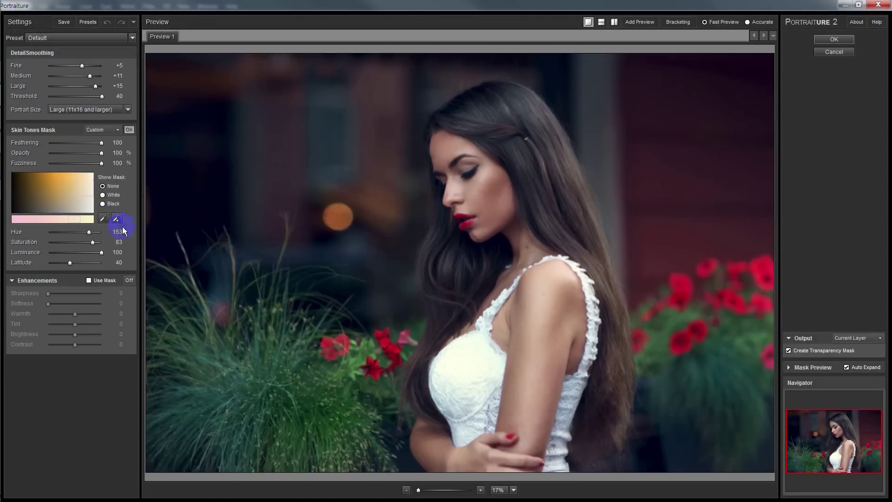
# Sample the shoulder skin tone for Portraiture's mask and apply the smoothing.
pyautogui.click(116, 218)
pyautogui.scroll(1, 488, 307)
pyautogui.click(600, 299)
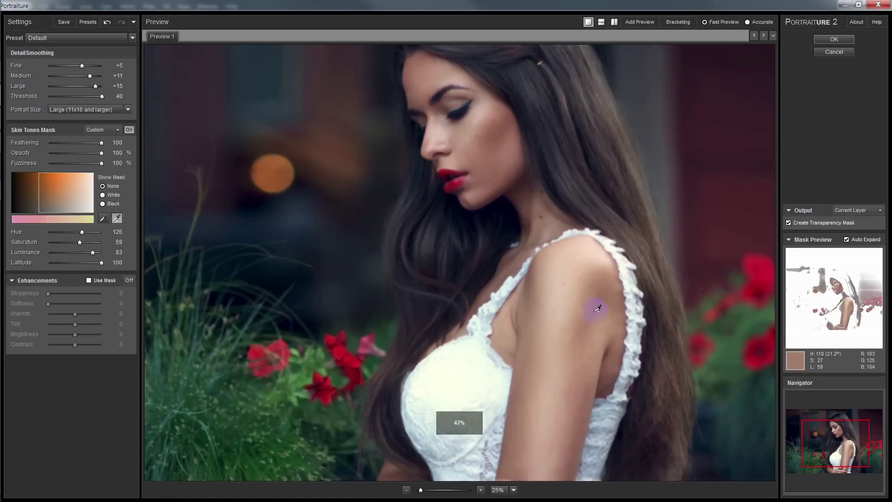
pyautogui.click(834, 39)
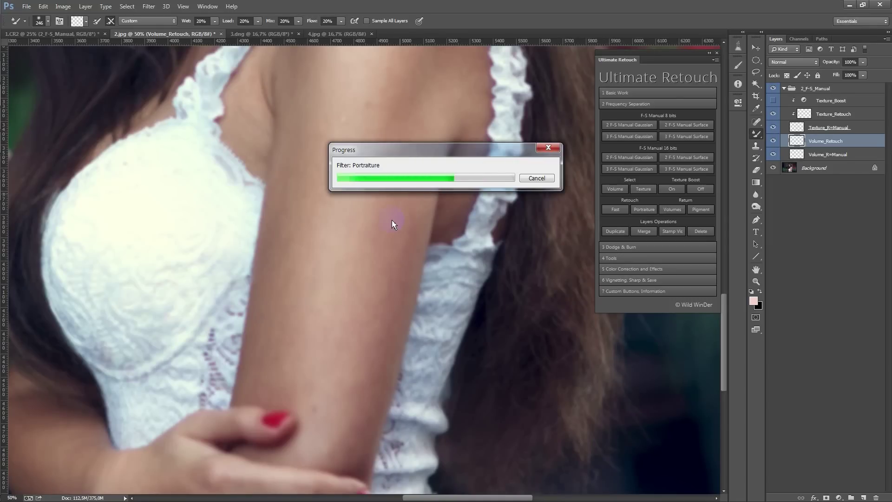
# Paint the Volume_Retouch mask over the upper arm and neck, using 314, 86 and 142 brushes.
pyautogui.scroll(3, 358, 154)
pyautogui.moveTo(413, 224); pyautogui.dragTo(402, 183)
pyautogui.moveTo(346, 253); pyautogui.dragTo(342, 365)
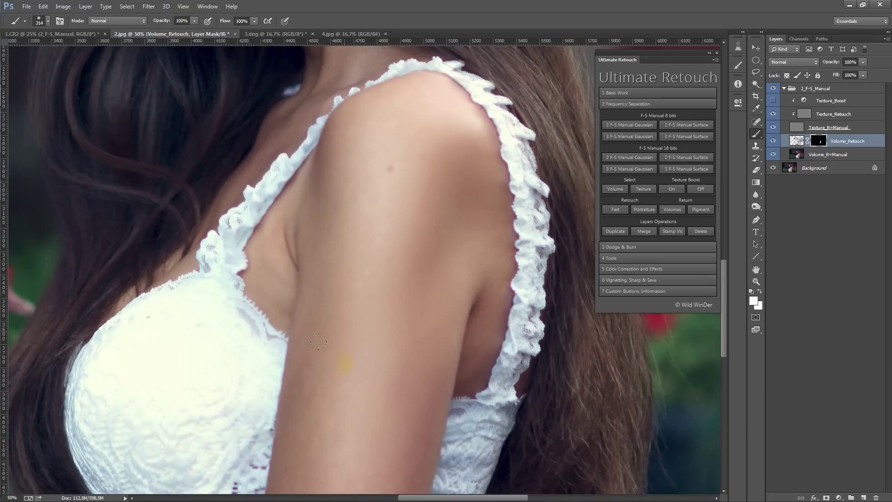
pyautogui.scroll(-5, 382, 145)
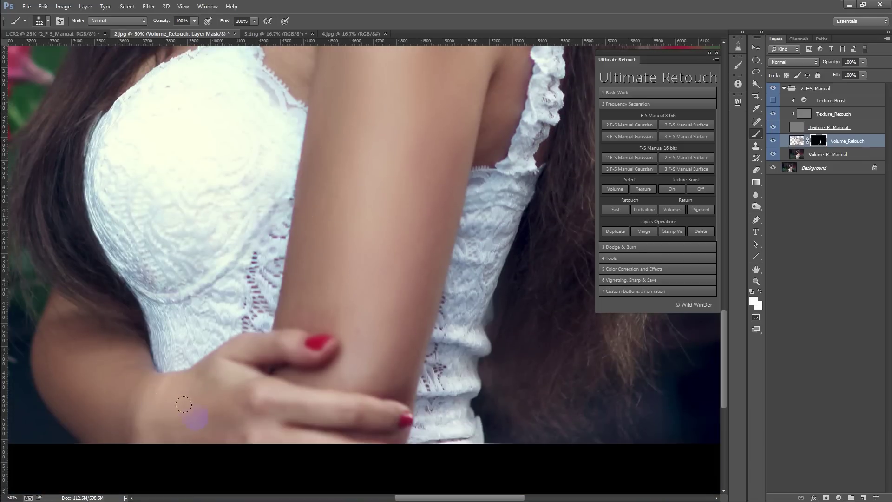
pyautogui.moveTo(238, 408); pyautogui.dragTo(219, 408)
pyautogui.moveTo(345, 72); pyautogui.dragTo(330, 328)
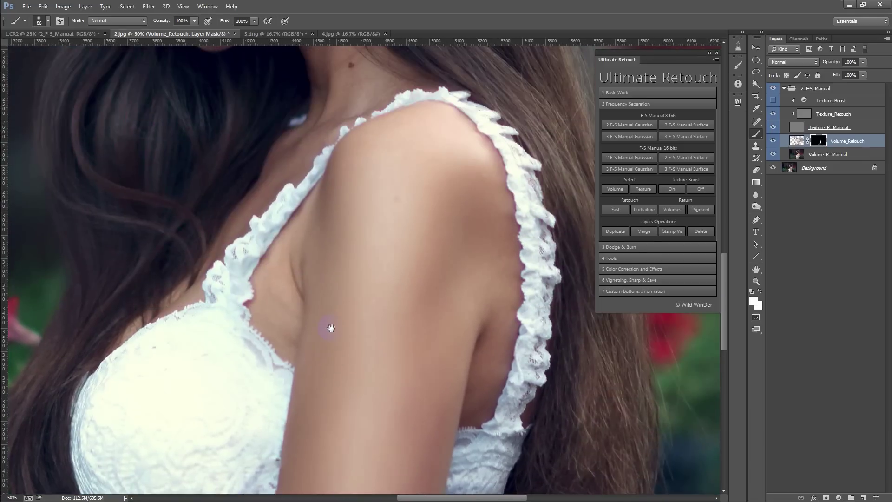
pyautogui.moveTo(285, 304); pyautogui.dragTo(298, 304)
pyautogui.moveTo(317, 215); pyautogui.dragTo(363, 342)
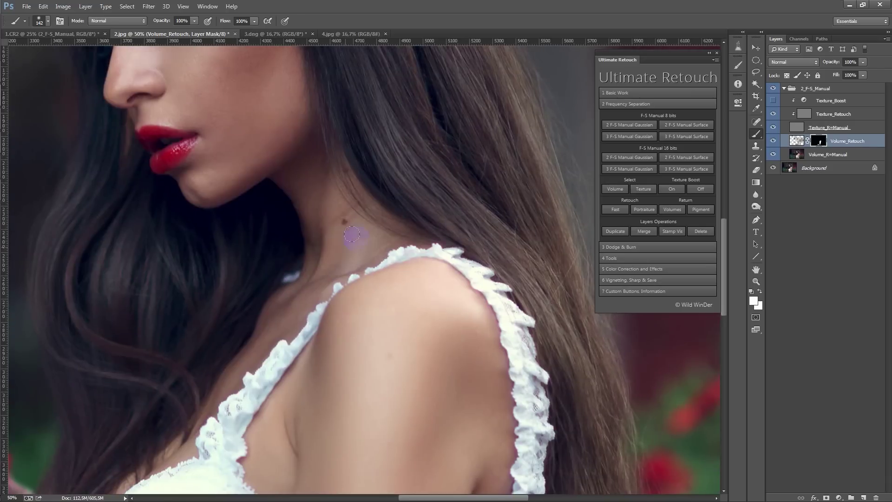
pyautogui.moveTo(297, 183); pyautogui.dragTo(371, 322)
# Inspect the face close up, then hide the upper layers and show Volume_R=Manual.
pyautogui.hotkey('ctrl', '+')
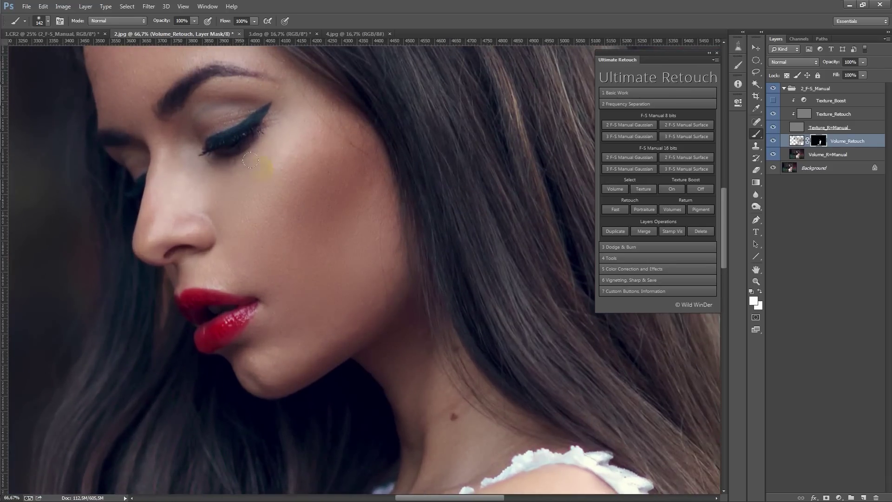
pyautogui.moveTo(120, 46); pyautogui.dragTo(225, 199)
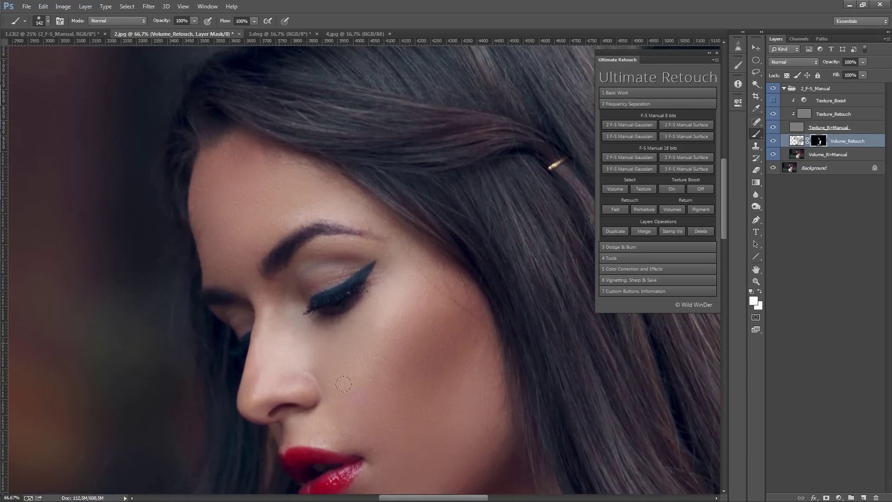
pyautogui.moveTo(344, 384); pyautogui.dragTo(288, 273)
pyautogui.keyDown('alt'); pyautogui.click(365, 302); pyautogui.keyUp('alt')
pyautogui.moveTo(277, 193); pyautogui.dragTo(344, 285)
pyautogui.click(618, 189)
pyautogui.click(773, 155)
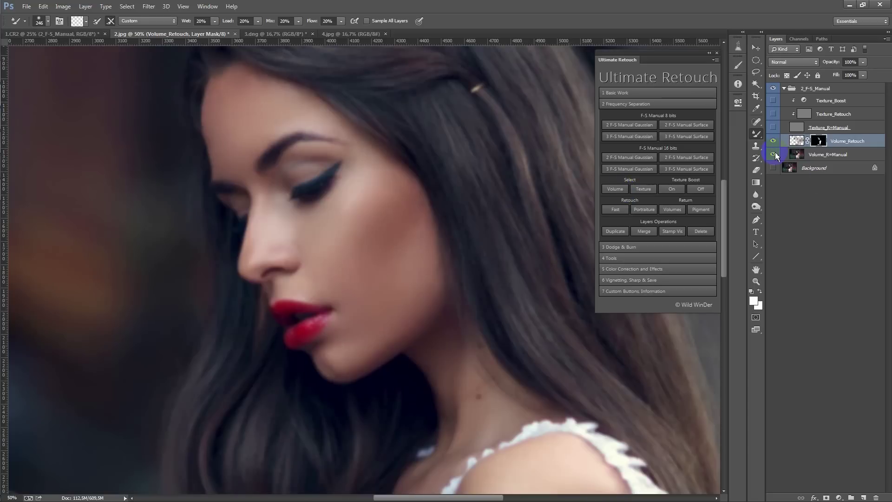
# Select the Volume_Retouch layer's pixels from the retouch Tools section and inspect the cheek.
pyautogui.click(609, 258)
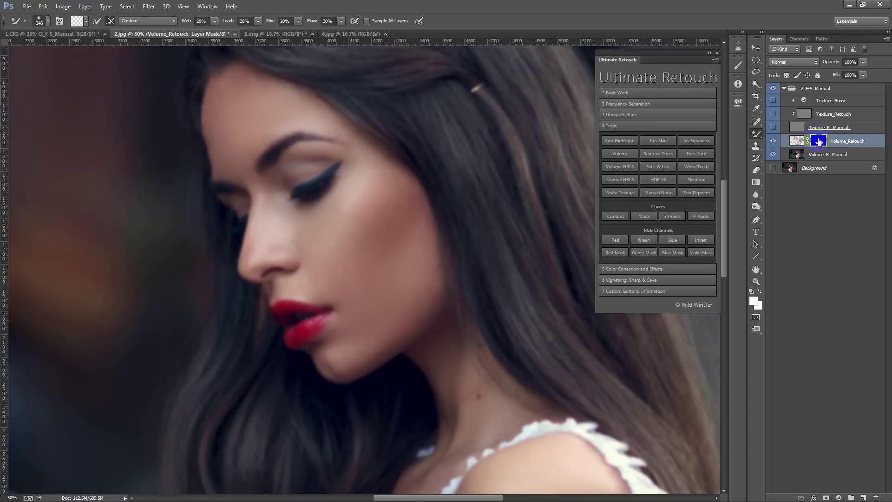
pyautogui.click(789, 142)
pyautogui.hotkey('ctrl', '+')
pyautogui.hotkey('ctrl', '+')
pyautogui.hotkey('ctrl', '+')
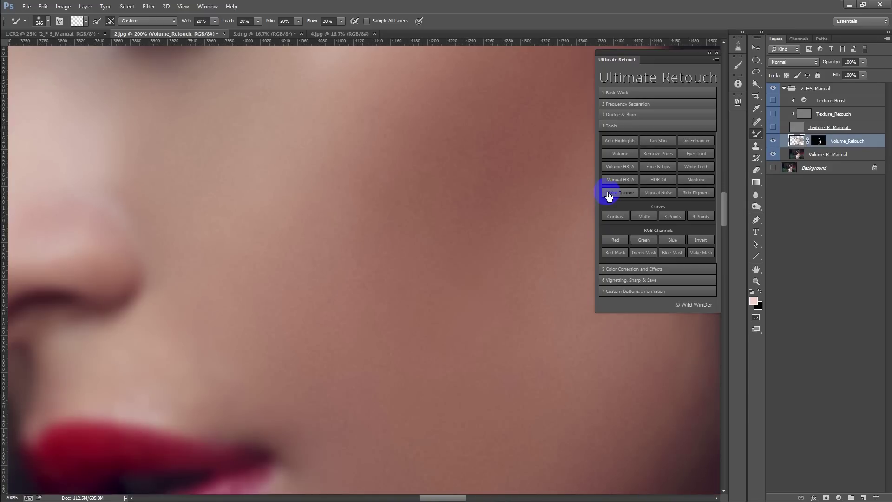
pyautogui.hotkey('ctrl', '-')
pyautogui.hotkey('ctrl', '-')
pyautogui.moveTo(478, 205); pyautogui.dragTo(404, 261)
pyautogui.keyDown('ctrl'); pyautogui.click(433, 265); pyautogui.keyUp('ctrl')
# Turn on both texture layers and show Texture_Retouch alone via Frequency Separation Select Texture.
pyautogui.moveTo(774, 139); pyautogui.dragTo(774, 115)
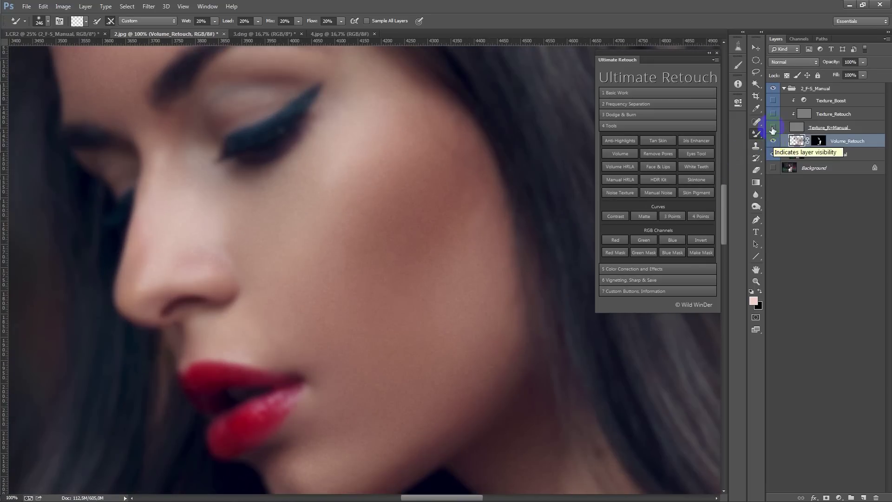
pyautogui.keyDown('ctrl'); pyautogui.keyDown('alt'); pyautogui.click(458, 263); pyautogui.keyUp('alt'); pyautogui.keyUp('ctrl')
pyautogui.click(624, 104)
pyautogui.click(644, 188)
# Prepare the clone stamp at brush size 29, zoomed to 200% on the eyebrow.
pyautogui.keyDown('ctrl'); pyautogui.click(333, 153); pyautogui.keyUp('ctrl')
pyautogui.keyDown('ctrl'); pyautogui.click(259, 153); pyautogui.keyUp('ctrl')
pyautogui.moveTo(269, 153); pyautogui.dragTo(263, 154)
pyautogui.scroll(3, 238, 242)
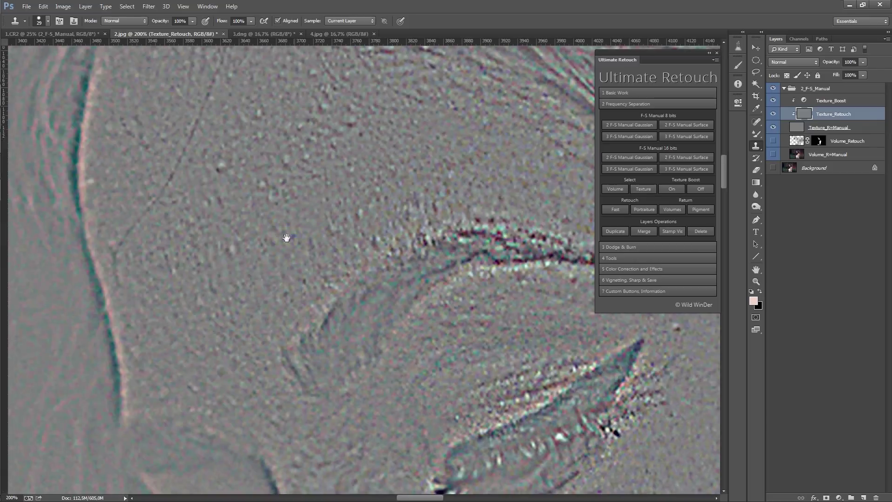
# Undo the bad patch and clone clean texture over the brow skin.
pyautogui.hotkey('ctrl', 'z')
pyautogui.click(308, 132)
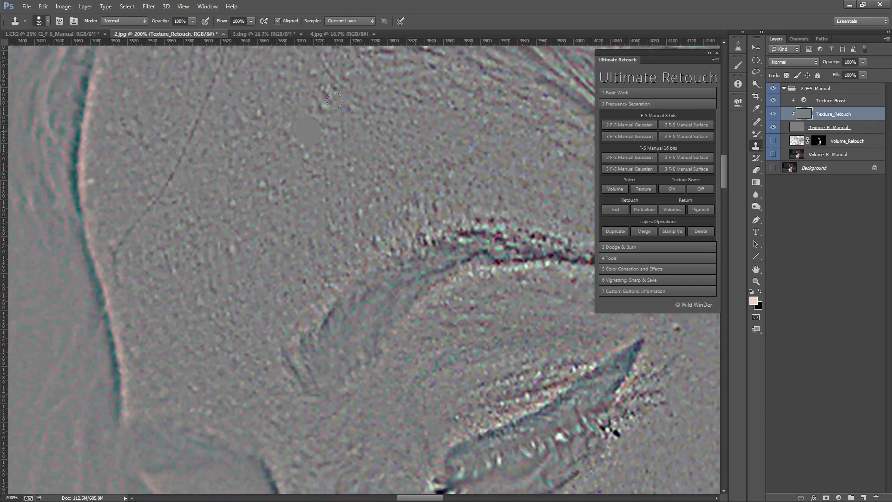
pyautogui.scroll(-3, 232, 228)
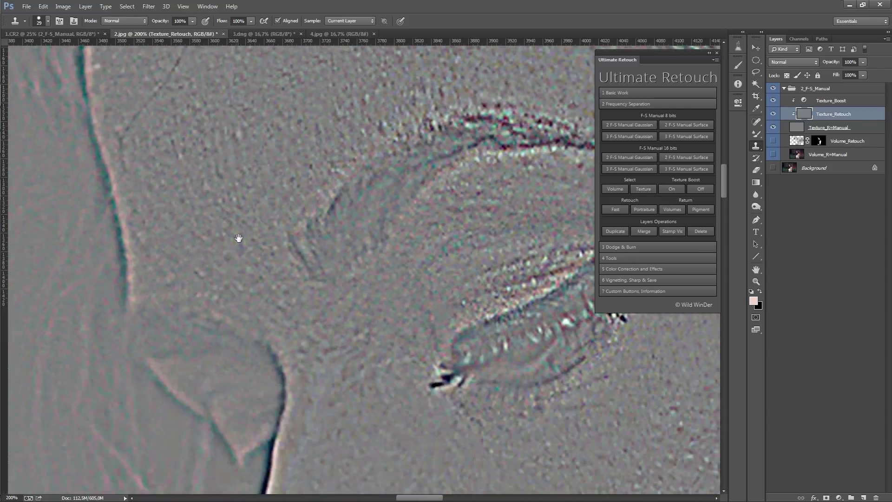
pyautogui.hscroll(3, 248, 212)
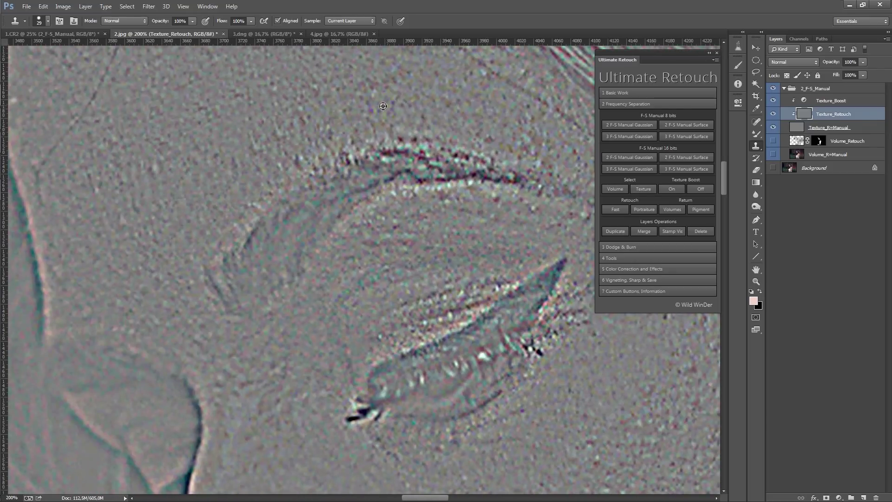
pyautogui.scroll(-1, 372, 98)
pyautogui.hscroll(6, 371, 97)
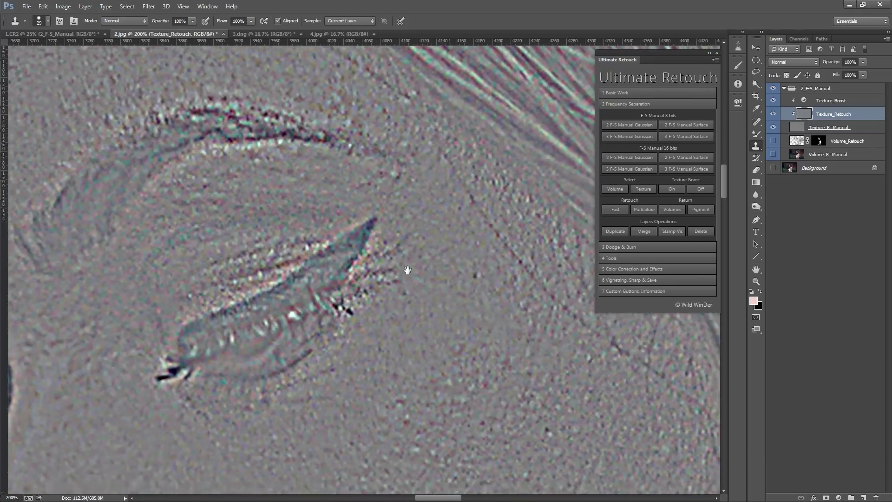
pyautogui.scroll(-4, 390, 286)
pyautogui.hscroll(3, 354, 290)
pyautogui.hotkey('ctrl', '-')
pyautogui.hotkey('ctrl', '-')
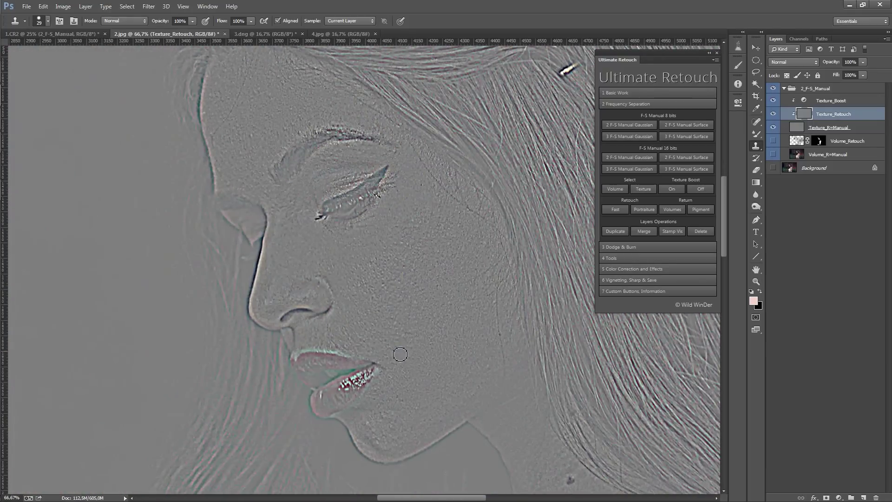
# With a 50 px clone brush, clean the jaw and shoulder texture, then return to full colour.
pyautogui.moveTo(427, 339); pyautogui.dragTo(441, 339)
pyautogui.scroll(-4, 410, 436)
pyautogui.hscroll(4, 362, 317)
pyautogui.moveTo(324, 276); pyautogui.dragTo(305, 165)
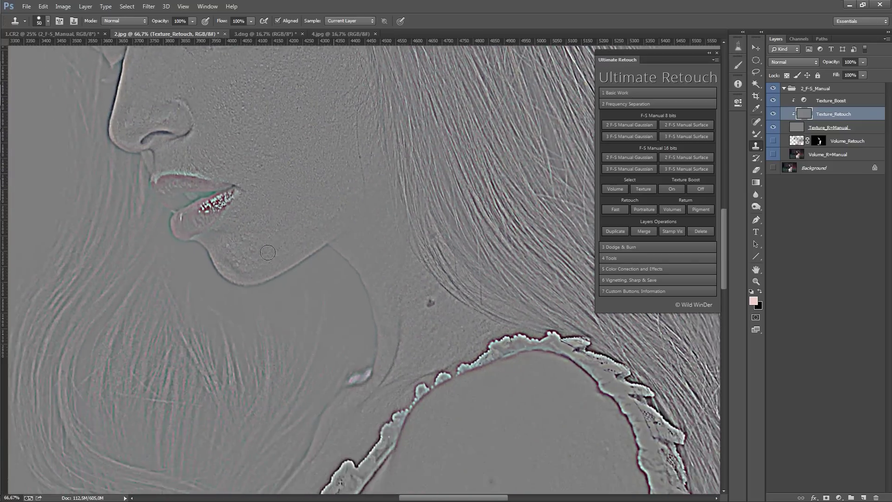
pyautogui.hotkey('ctrl', '+')
pyautogui.moveTo(325, 279)
pyautogui.mouseDown()
pyautogui.moveTo(353, 361)
pyautogui.moveTo(343, 375)
pyautogui.moveTo(370, 376)
pyautogui.mouseUp()
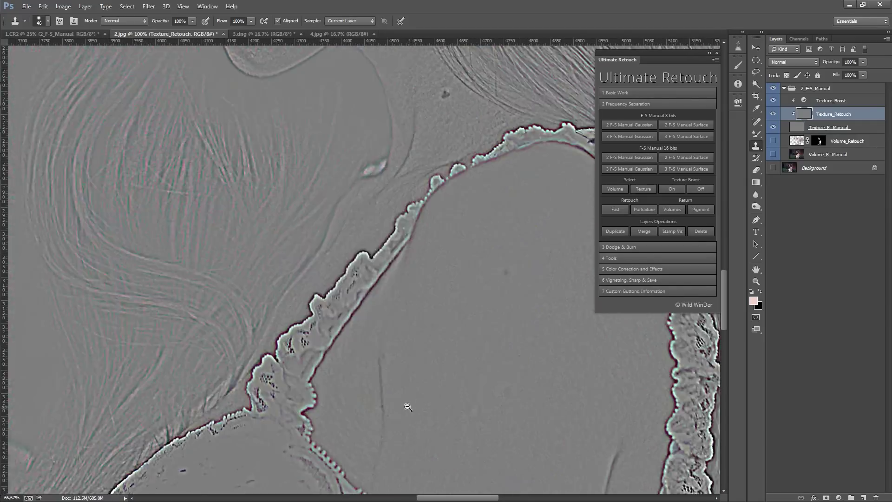
pyautogui.scroll(-4, 409, 411)
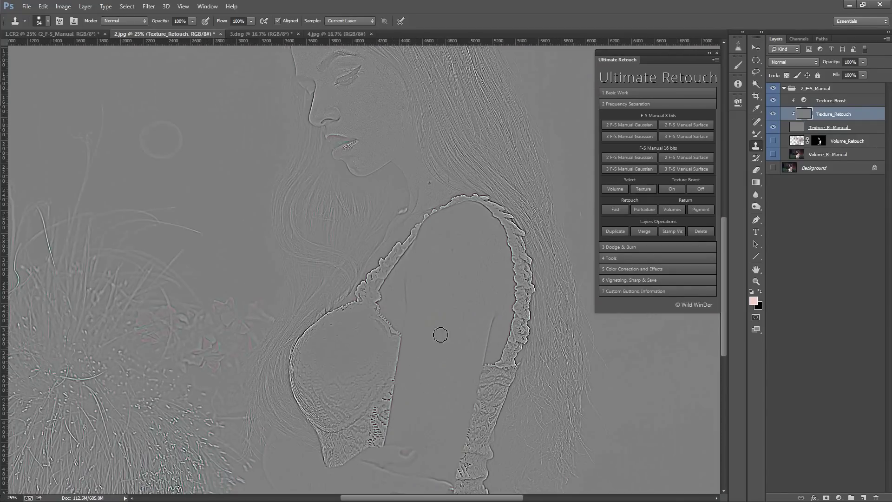
pyautogui.scroll(-1, 402, 203)
pyautogui.click(615, 189)
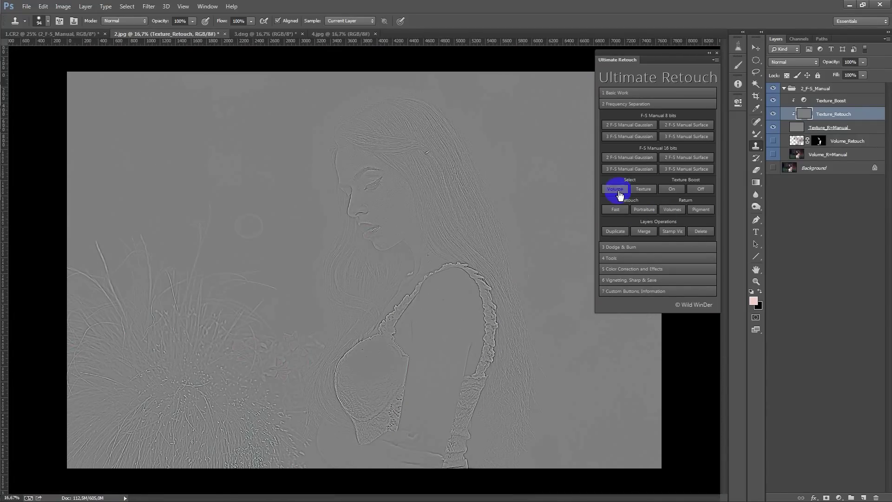
pyautogui.click(408, 195)
pyautogui.click(784, 89)
pyautogui.rightClick(808, 89)
pyautogui.click(809, 263)
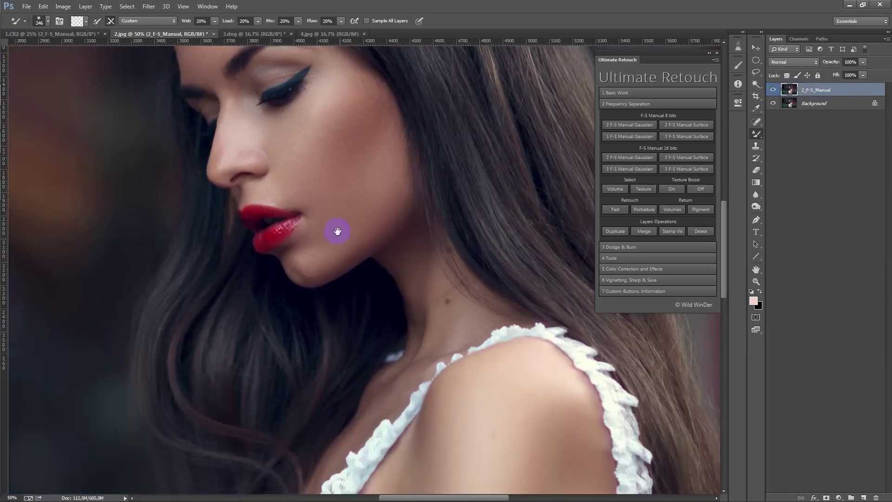
pyautogui.moveTo(341, 233); pyautogui.dragTo(371, 258)
pyautogui.click(407, 249)
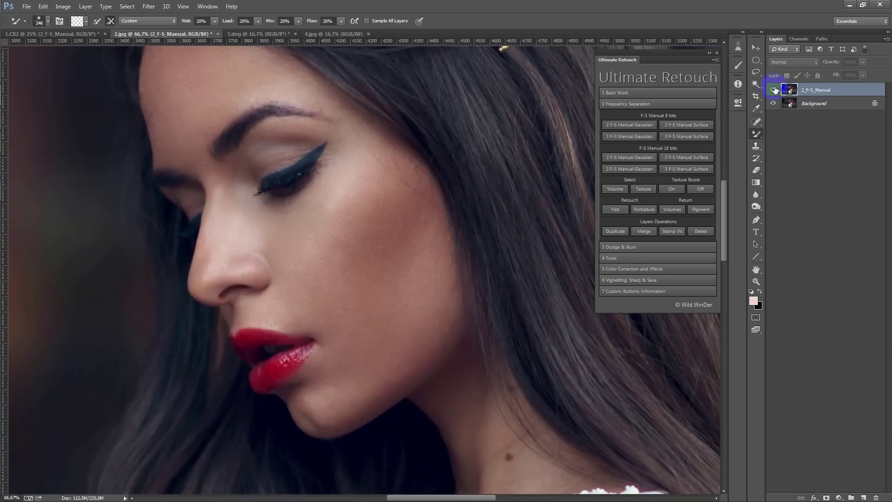
pyautogui.click(384, 292)
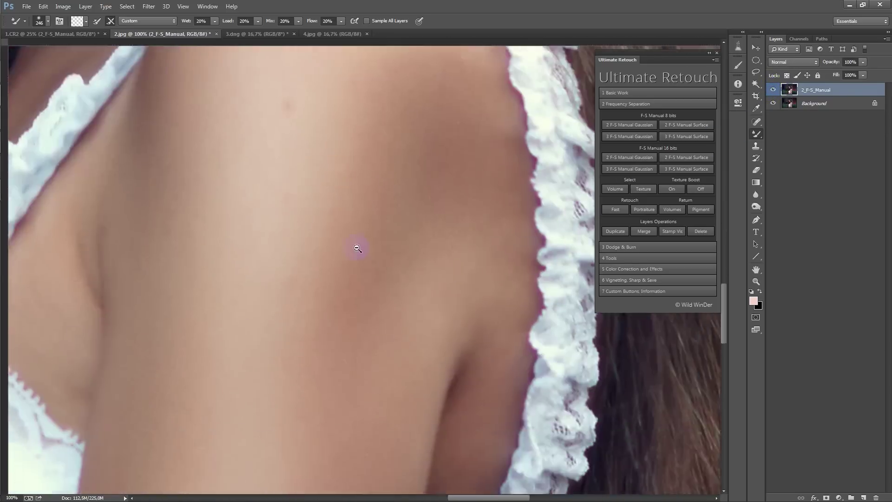
pyautogui.keyDown('alt'); pyautogui.click(357, 248); pyautogui.keyUp('alt')
pyautogui.keyDown('alt'); pyautogui.click(341, 281); pyautogui.keyUp('alt')
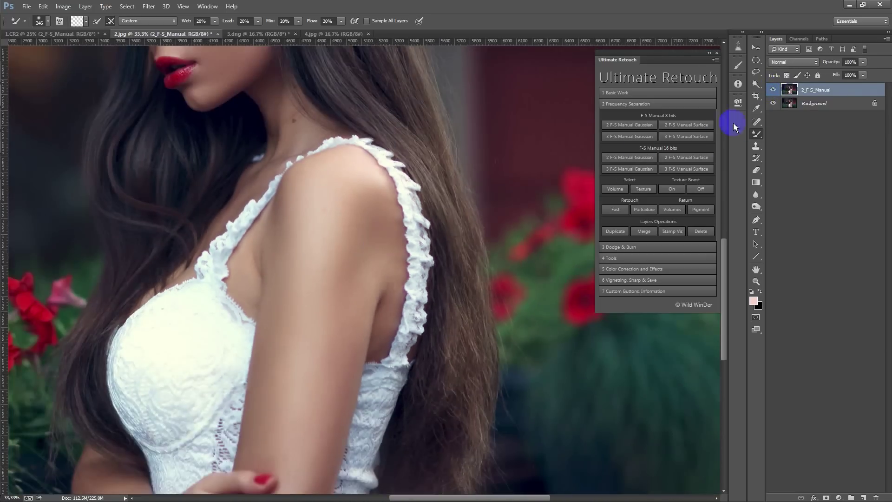
pyautogui.click(307, 361)
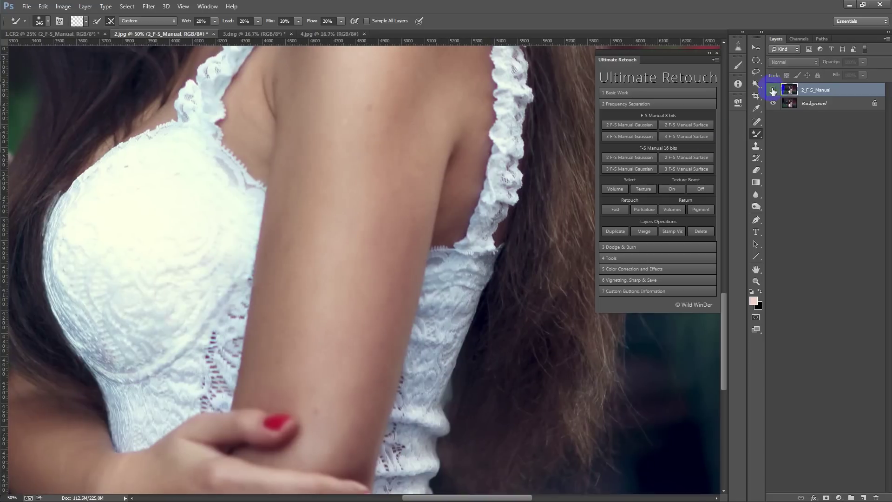
pyautogui.click(360, 144)
pyautogui.keyDown('alt'); pyautogui.click(384, 237); pyautogui.keyUp('alt')
pyautogui.keyDown('alt'); pyautogui.click(404, 213); pyautogui.keyUp('alt')
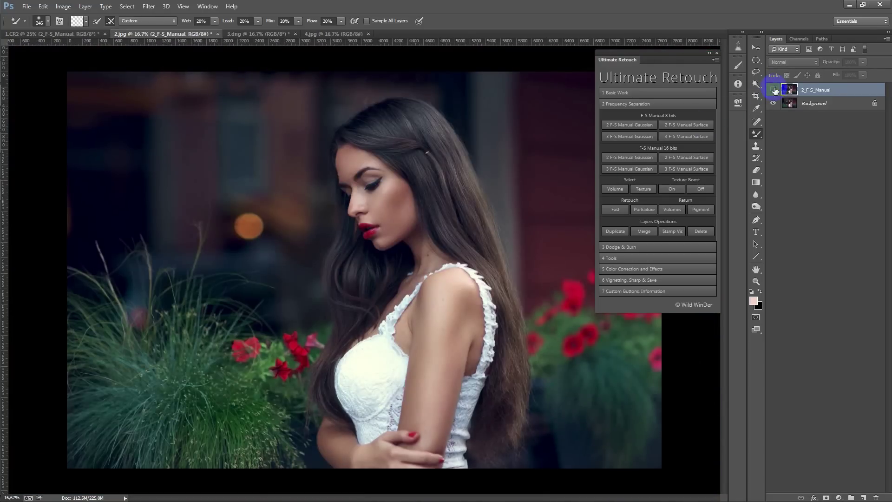
pyautogui.click(275, 34)
# Build the 2_F-S_Manual frequency separation on 3.dng with a 6-pixel Gaussian blur.
pyautogui.scroll(3, 422, 231)
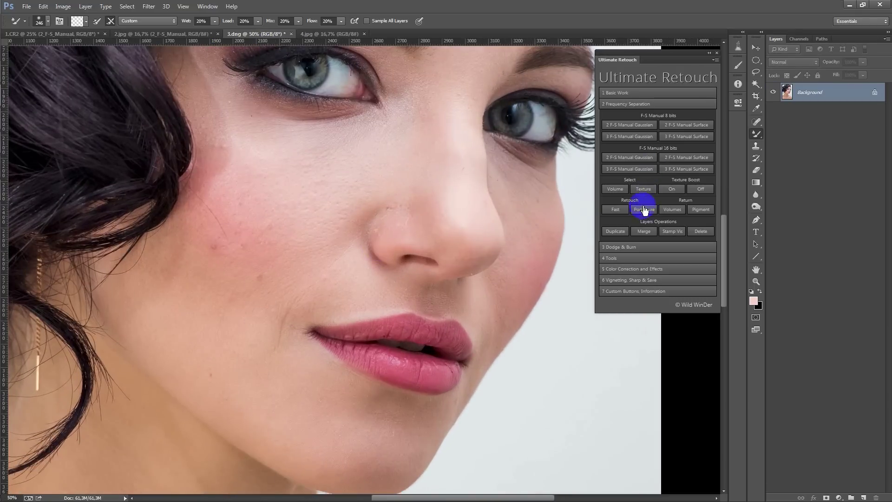
pyautogui.click(644, 209)
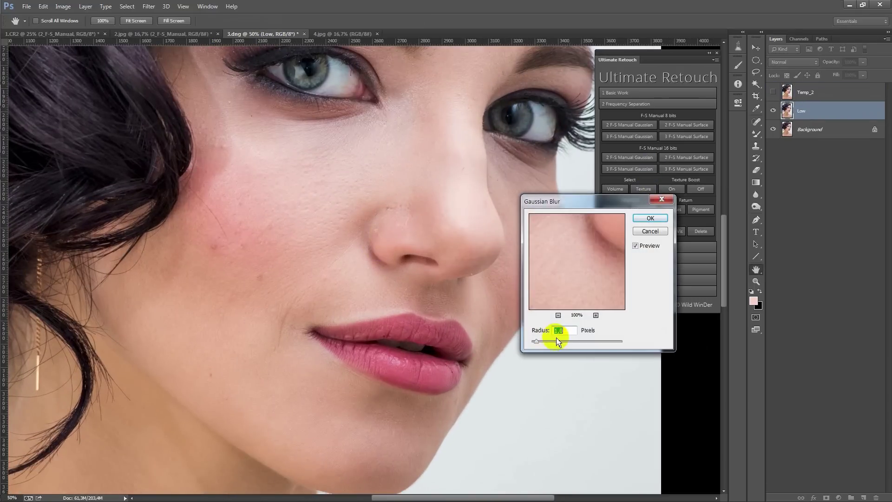
pyautogui.moveTo(565, 346); pyautogui.dragTo(566, 346)
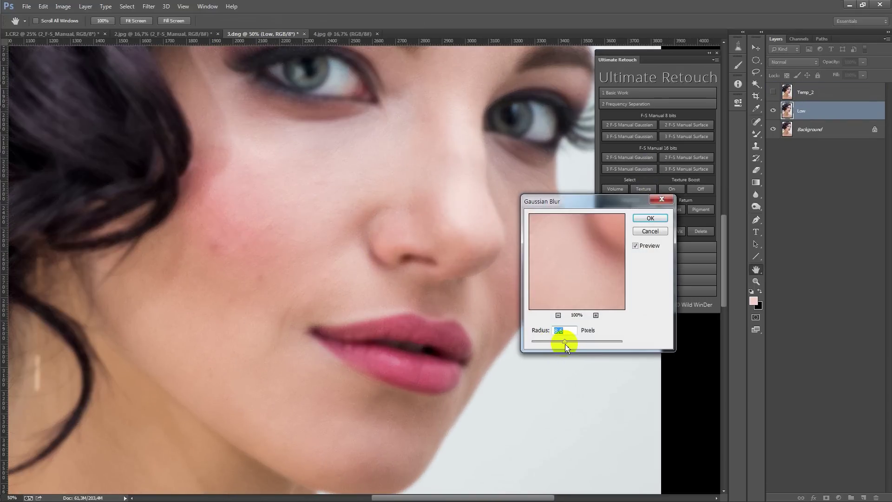
pyautogui.click(539, 331)
pyautogui.press('BackSpace')
pyautogui.write('6')
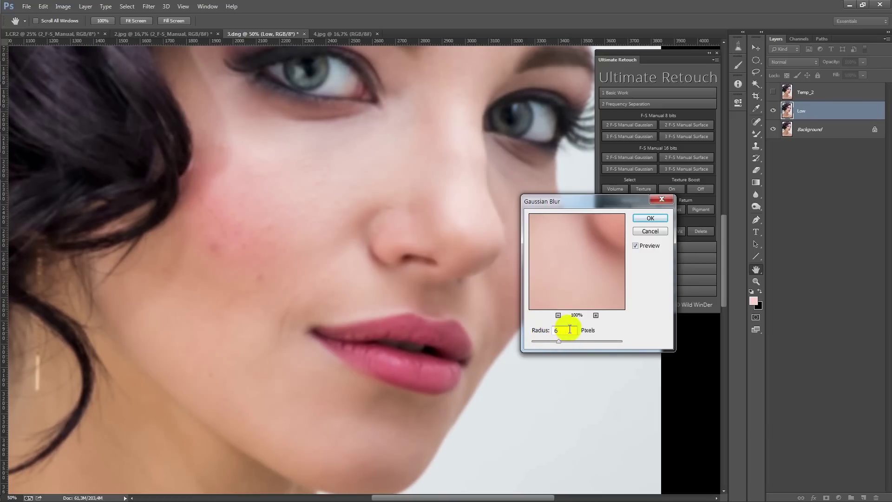
pyautogui.click(650, 218)
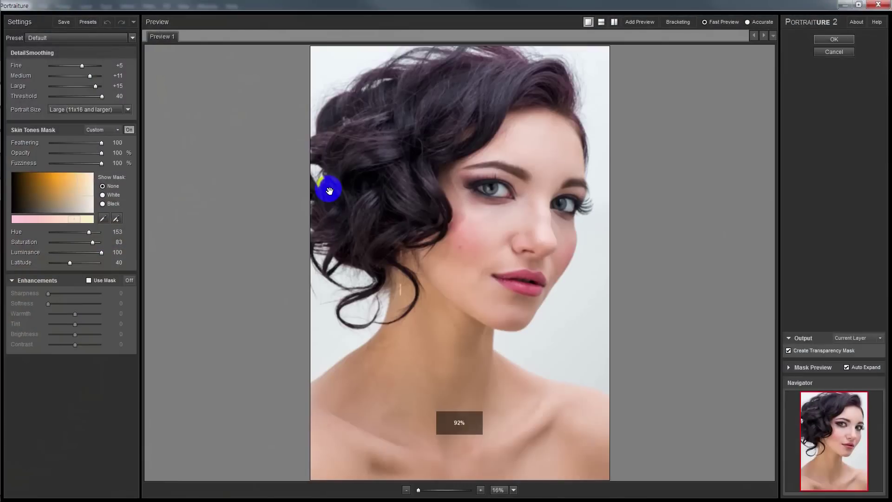
# Apply Portraiture smoothing using a skin tone sampled from the face.
pyautogui.click(117, 218)
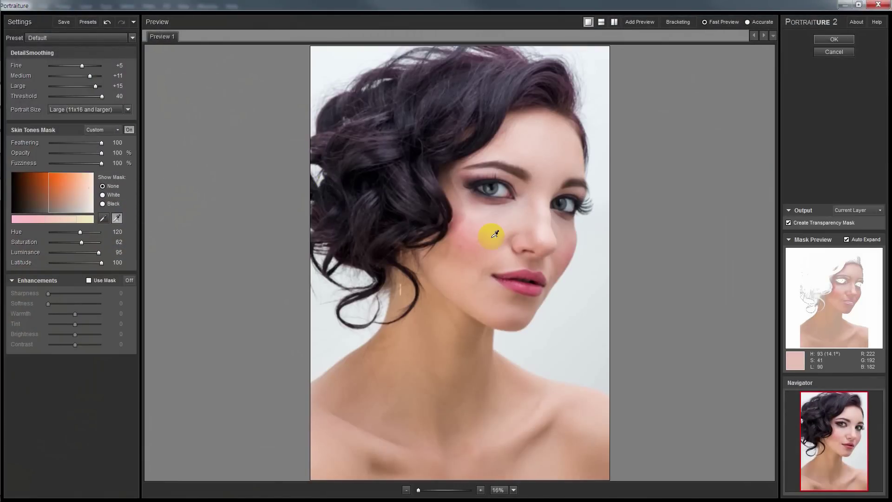
pyautogui.click(536, 154)
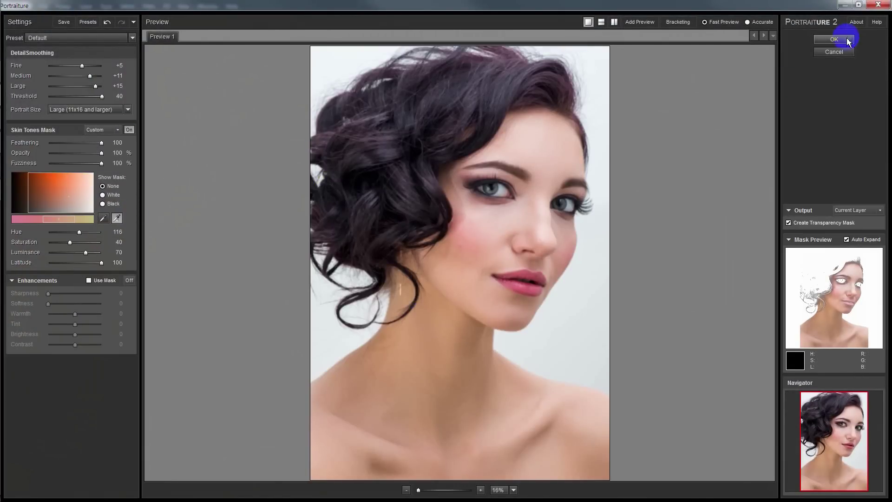
pyautogui.click(847, 40)
# Paint the Volume_Retouch mask over the face, lips and chin with a ~278 px brush.
pyautogui.moveTo(279, 219); pyautogui.dragTo(298, 219)
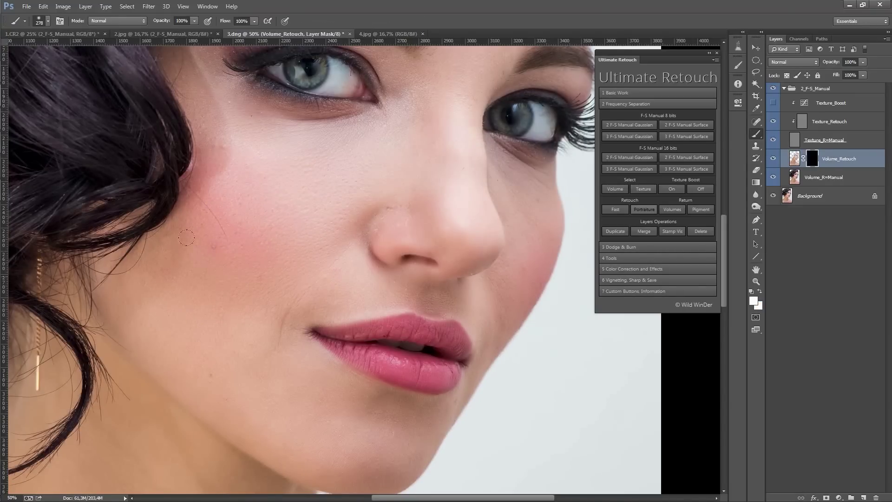
pyautogui.moveTo(216, 343); pyautogui.dragTo(177, 231)
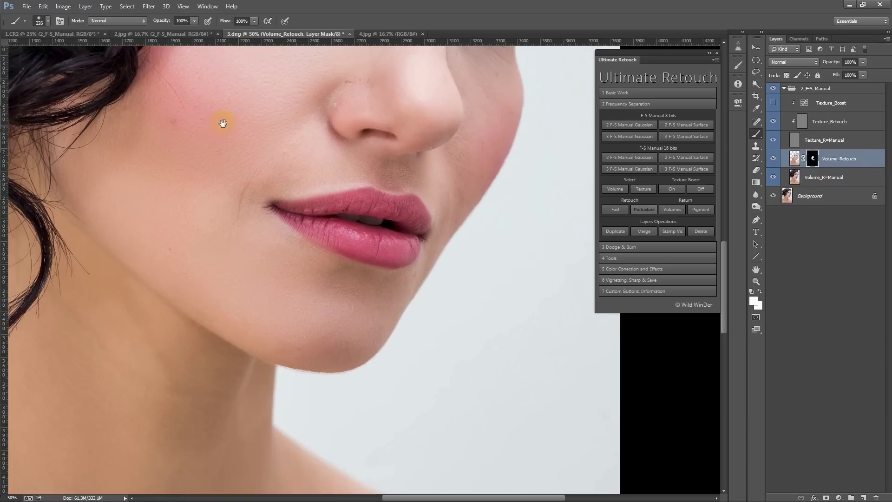
pyautogui.scroll(3, 195, 163)
pyautogui.scroll(5, 360, 219)
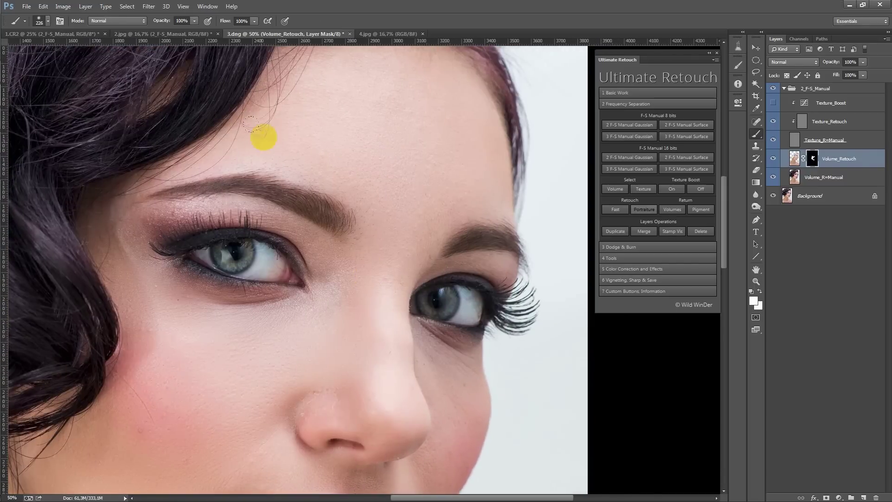
pyautogui.scroll(2, 285, 121)
pyautogui.scroll(-5, 356, 209)
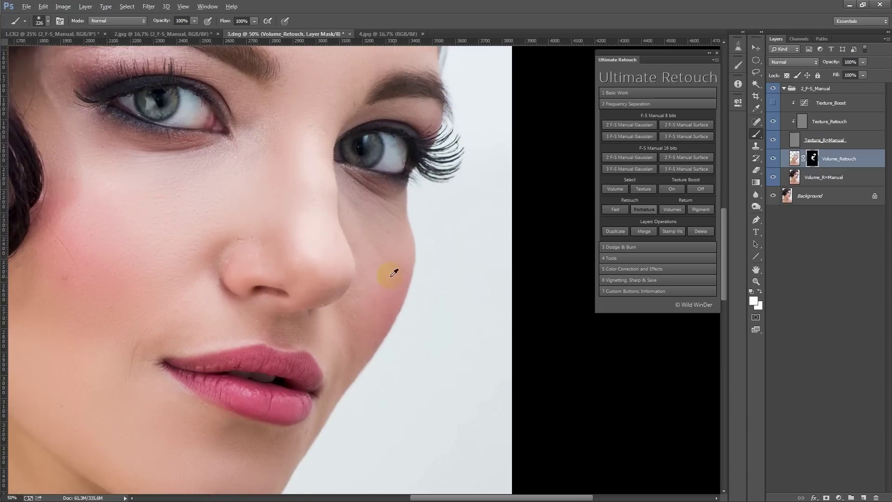
pyautogui.scroll(-3, 255, 199)
pyautogui.scroll(-4, 238, 269)
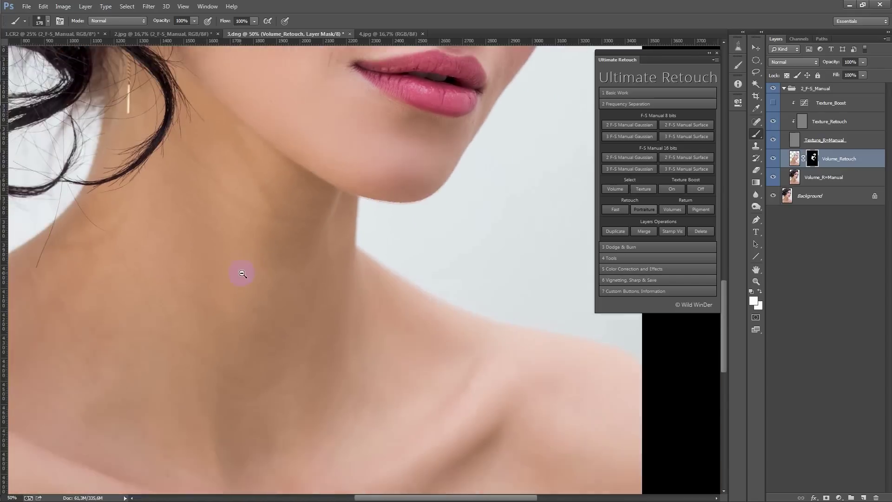
pyautogui.scroll(-3, 164, 360)
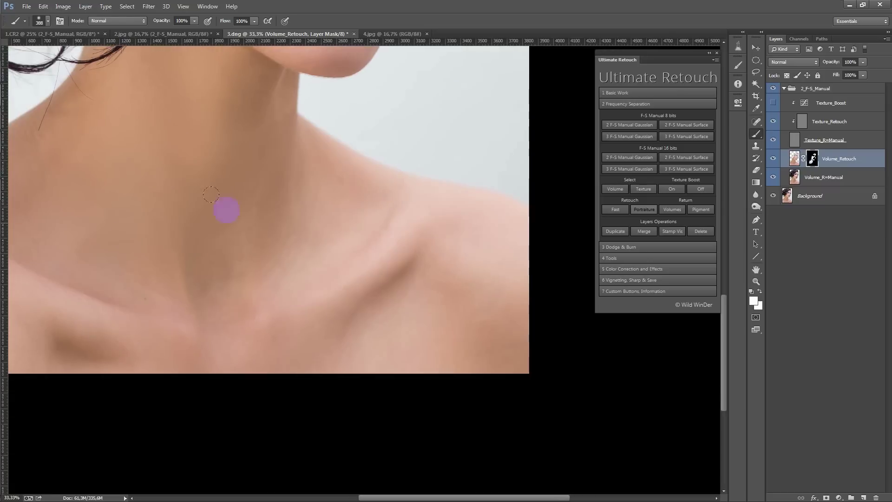
# Paint the mask over the neck and collarbones, then hide the Background layer.
pyautogui.moveTo(191, 218); pyautogui.dragTo(238, 287)
pyautogui.scroll(3, 298, 293)
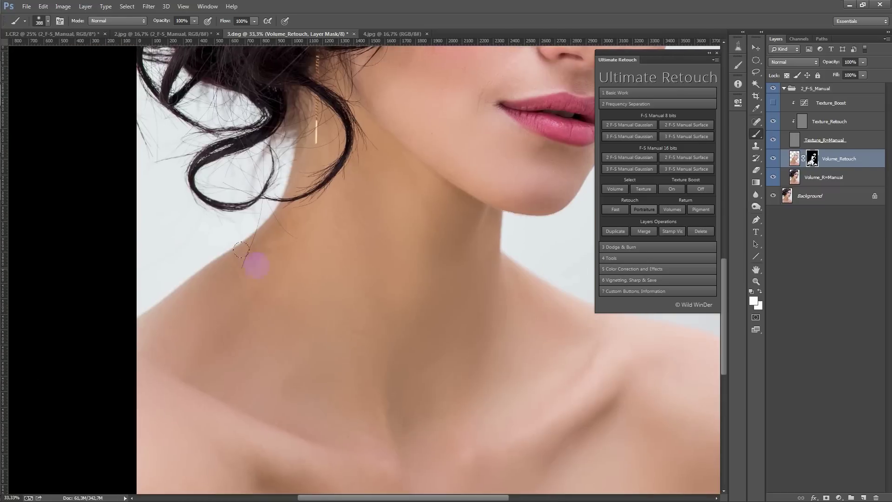
pyautogui.scroll(2, 247, 269)
pyautogui.scroll(1, 406, 239)
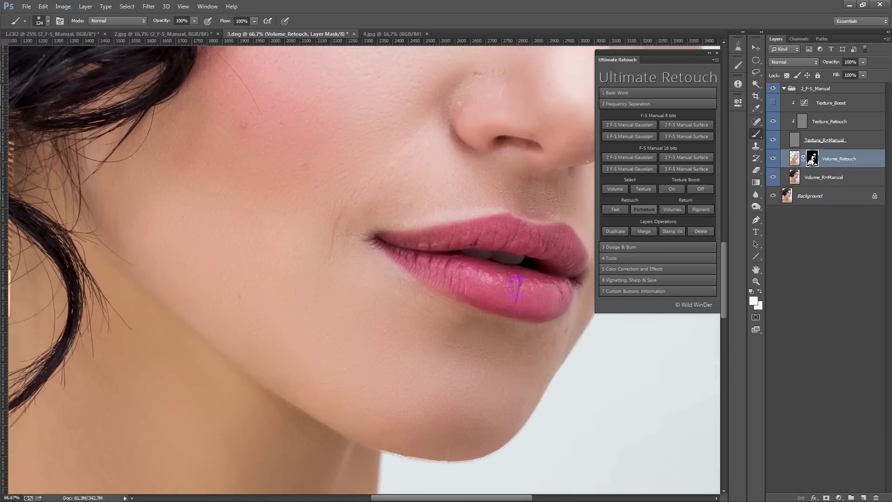
pyautogui.scroll(-1, 371, 279)
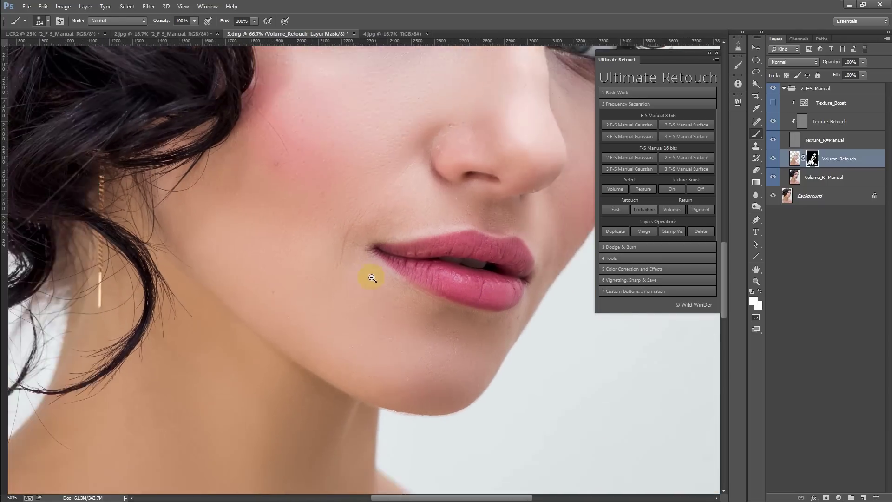
pyautogui.scroll(-1, 374, 205)
pyautogui.scroll(1, 350, 243)
pyautogui.scroll(1, 313, 294)
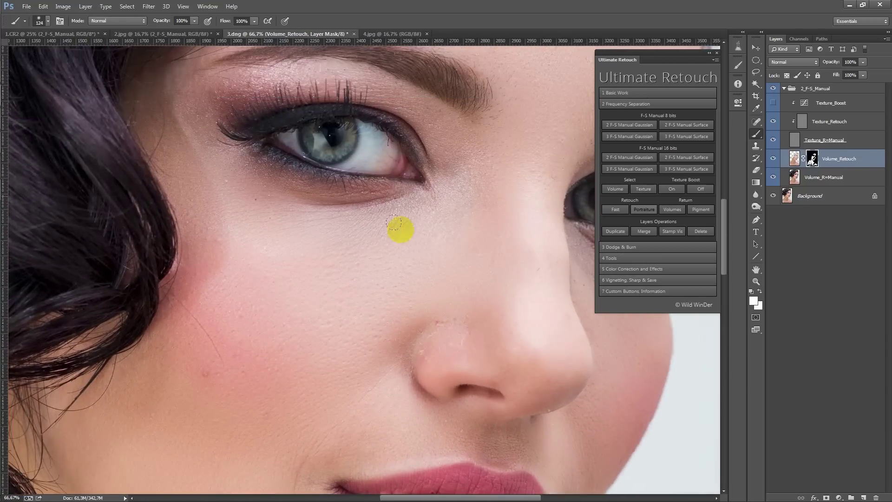
pyautogui.scroll(-3, 200, 231)
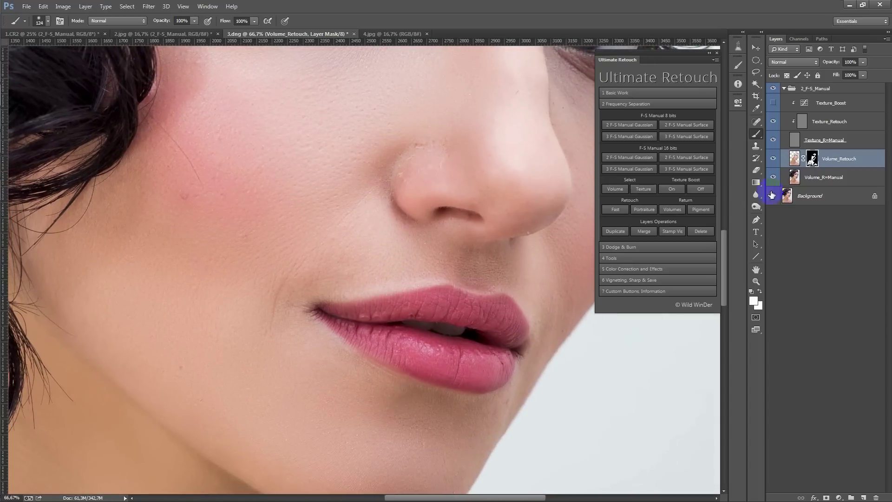
pyautogui.click(794, 158)
# Show the Volume_Retouch layer image on its own and inspect the smoothed cheek.
pyautogui.click(622, 258)
pyautogui.click(625, 195)
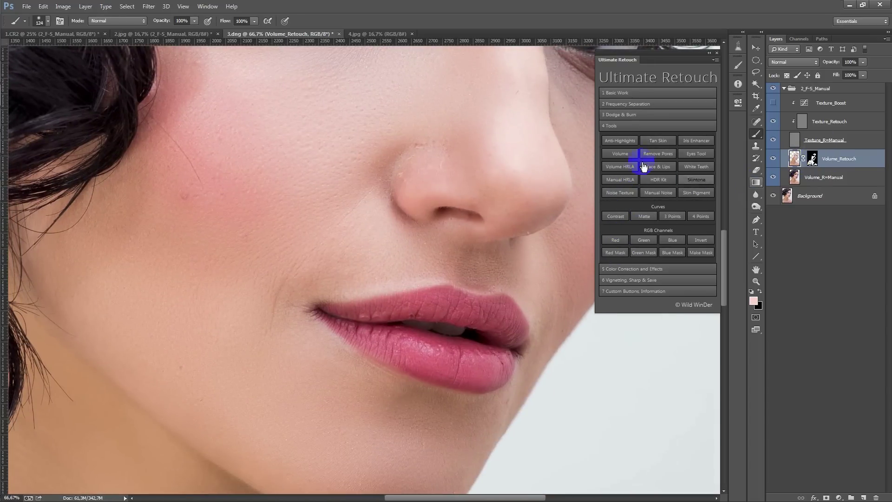
pyautogui.click(619, 189)
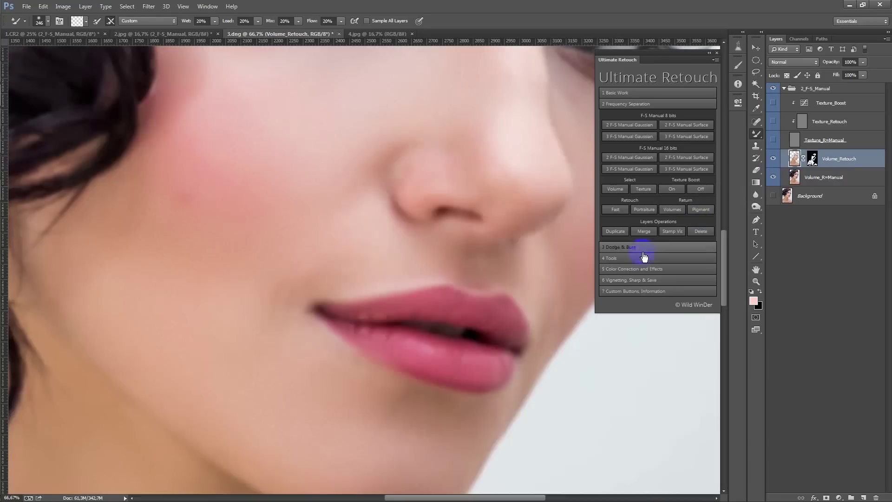
pyautogui.click(222, 125)
pyautogui.scroll(-2, 520, 206)
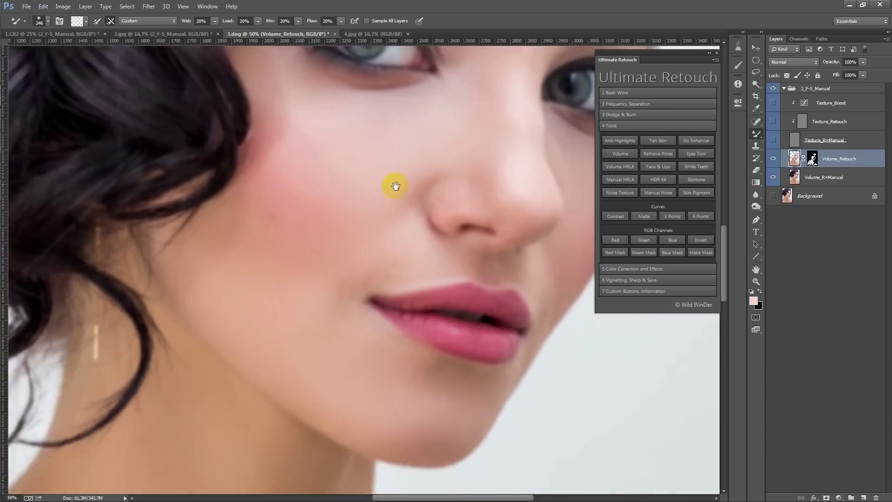
pyautogui.scroll(2, 319, 243)
pyautogui.hotkey('ctrl', '+')
# Switch to the Texture_Retouch layer via Frequency Separation Select Texture.
pyautogui.click(624, 199)
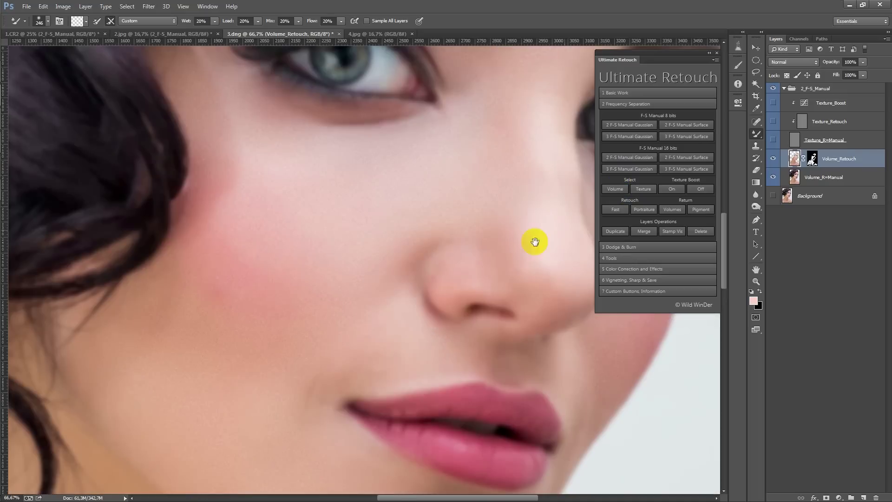
pyautogui.keyDown('alt'); pyautogui.click(472, 236); pyautogui.keyUp('alt')
pyautogui.click(644, 188)
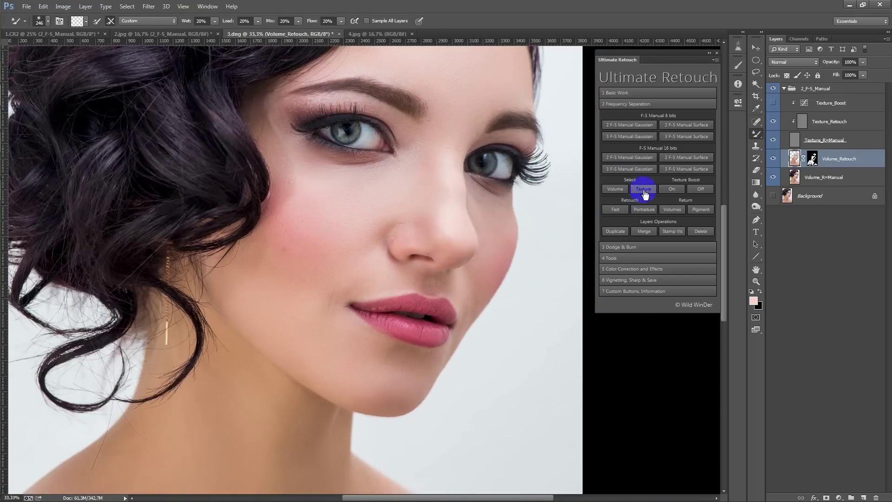
# Clone away the hair strand and blemishes on the lower cheek texture.
pyautogui.click(362, 262)
pyautogui.keyDown('alt'); pyautogui.click(286, 249); pyautogui.keyUp('alt')
pyautogui.moveTo(278, 234); pyautogui.dragTo(241, 186)
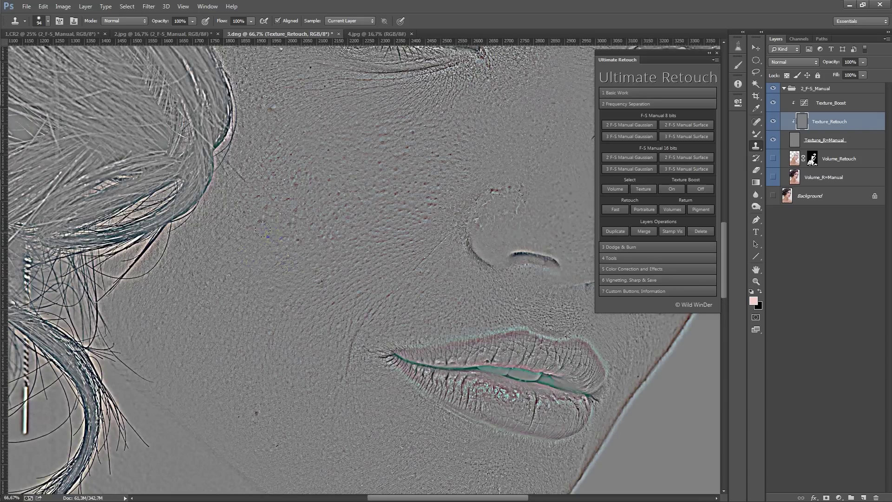
pyautogui.scroll(-4, 272, 260)
pyautogui.scroll(-1, 284, 246)
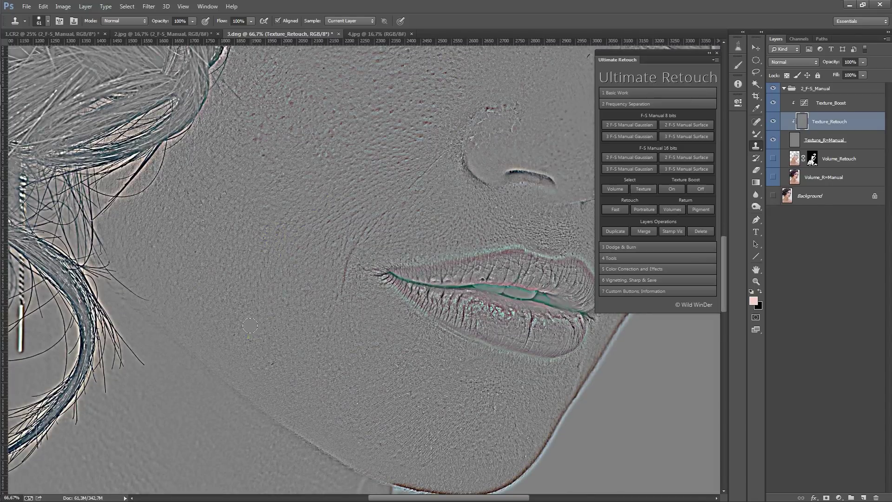
pyautogui.scroll(5, 403, 251)
pyautogui.hscroll(6, 402, 251)
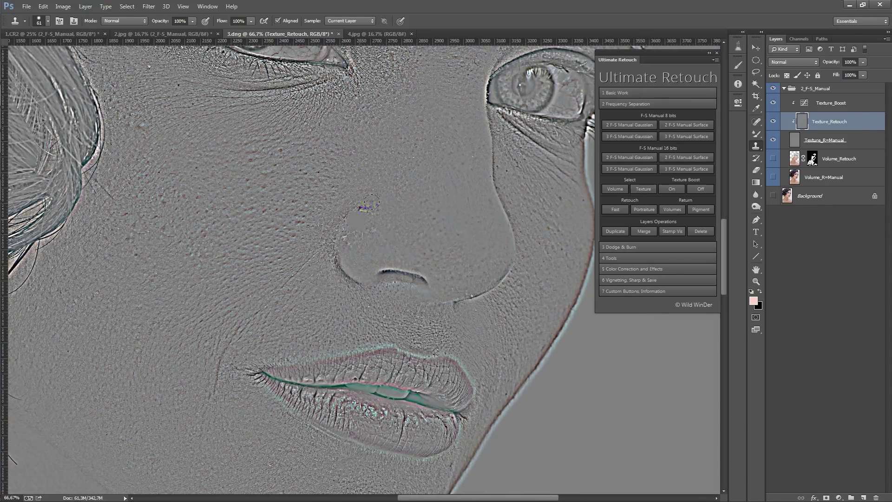
pyautogui.hscroll(6, 451, 233)
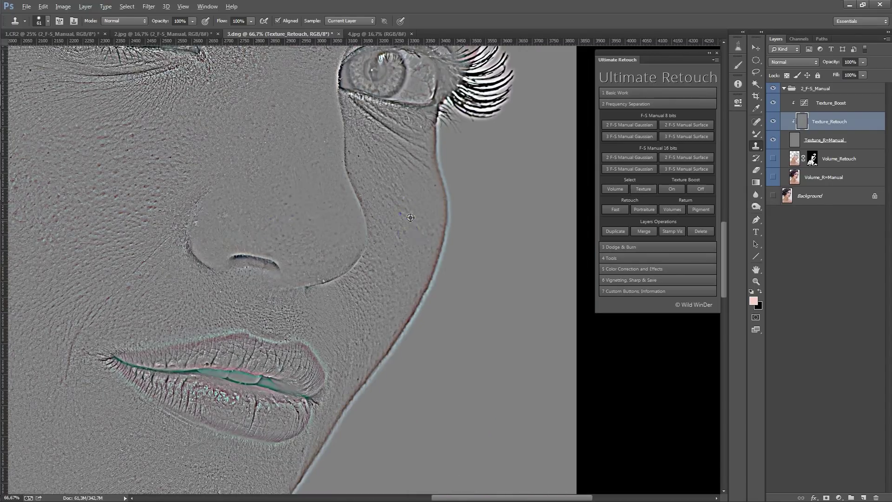
pyautogui.scroll(4, 407, 233)
pyautogui.scroll(10, 400, 186)
pyautogui.scroll(1, 390, 143)
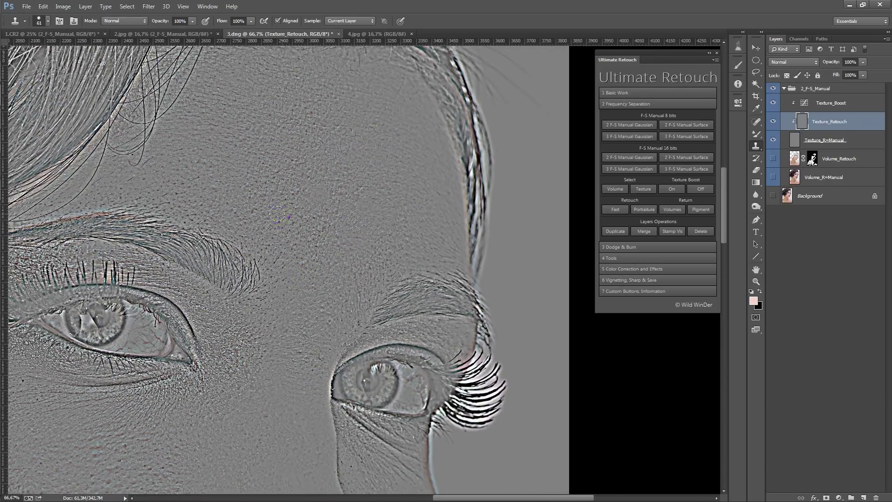
pyautogui.scroll(-10, 279, 214)
pyautogui.scroll(-6, 303, 207)
pyautogui.keyDown('alt'); pyautogui.scroll(1, 274, 227); pyautogui.keyUp('alt')
# With a smaller brush, clone-clean the eye and forehead texture, then reselect Volume_Retouch.
pyautogui.moveTo(415, 188); pyautogui.dragTo(383, 210)
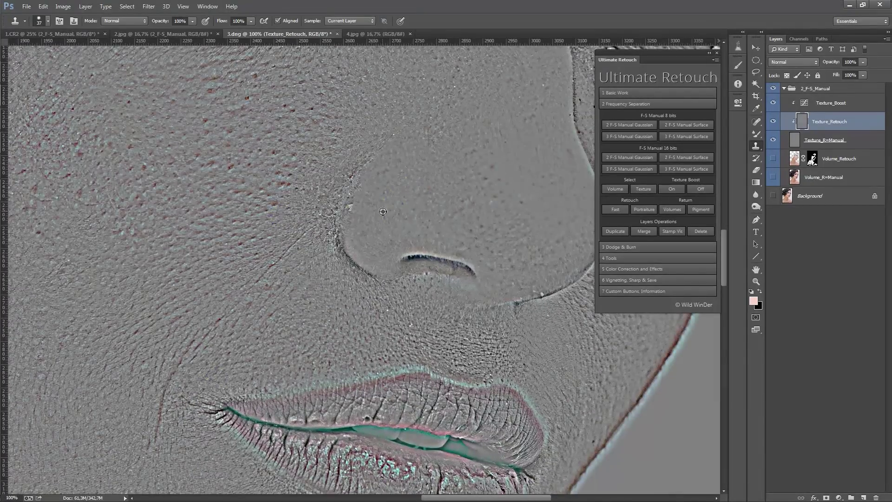
pyautogui.scroll(-10, 214, 254)
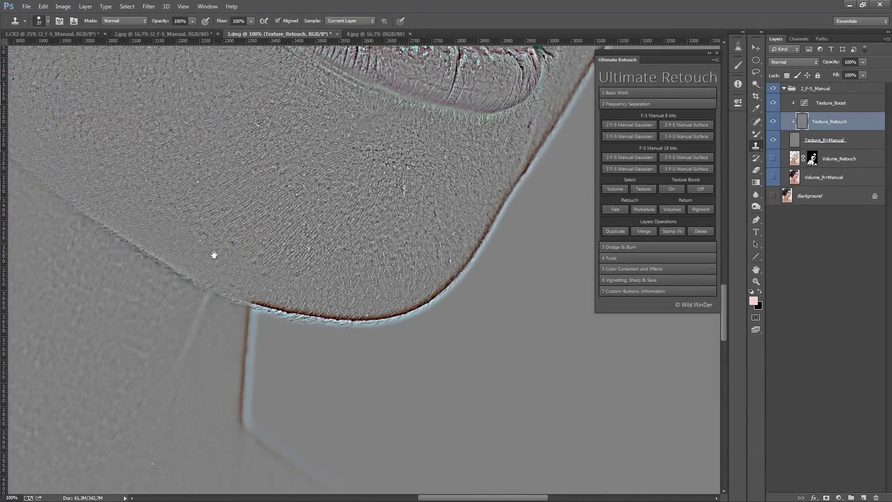
pyautogui.keyDown('alt'); pyautogui.scroll(-2, 397, 188); pyautogui.keyUp('alt')
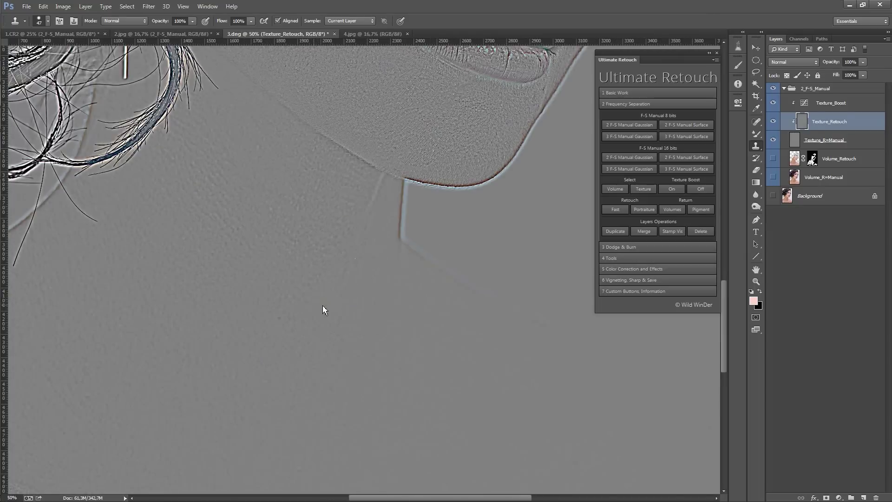
pyautogui.scroll(5, 288, 313)
pyautogui.keyDown('alt'); pyautogui.scroll(1, 334, 258); pyautogui.keyUp('alt')
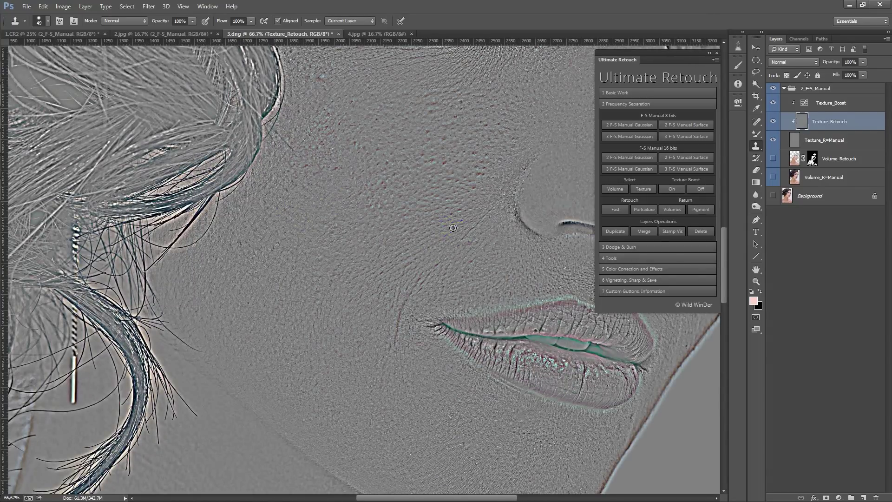
pyautogui.scroll(5, 408, 209)
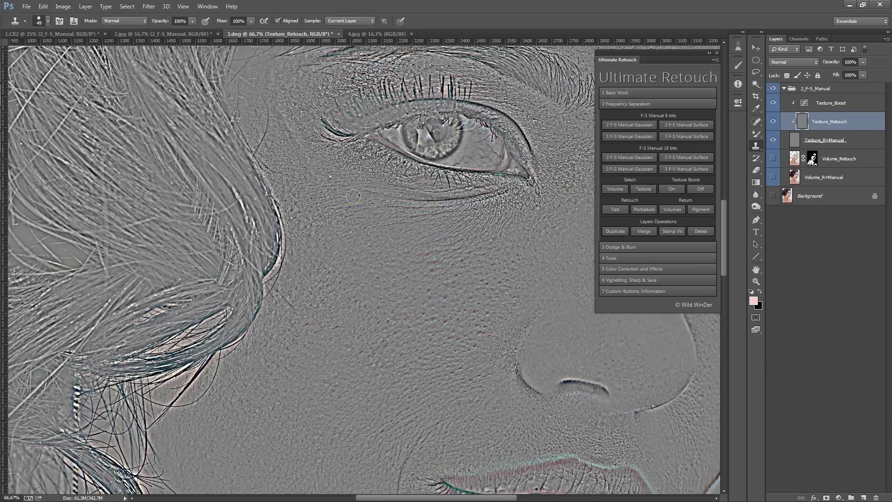
pyautogui.hscroll(5, 484, 259)
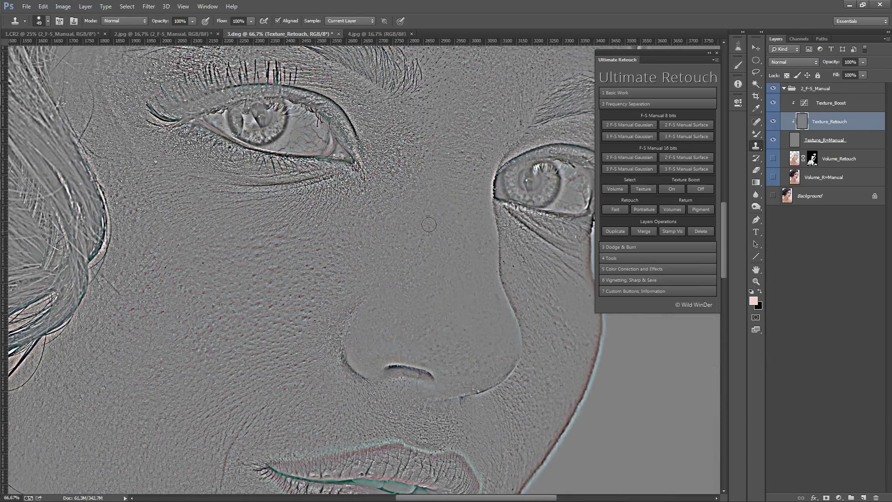
pyautogui.scroll(5, 429, 224)
pyautogui.hscroll(3, 353, 269)
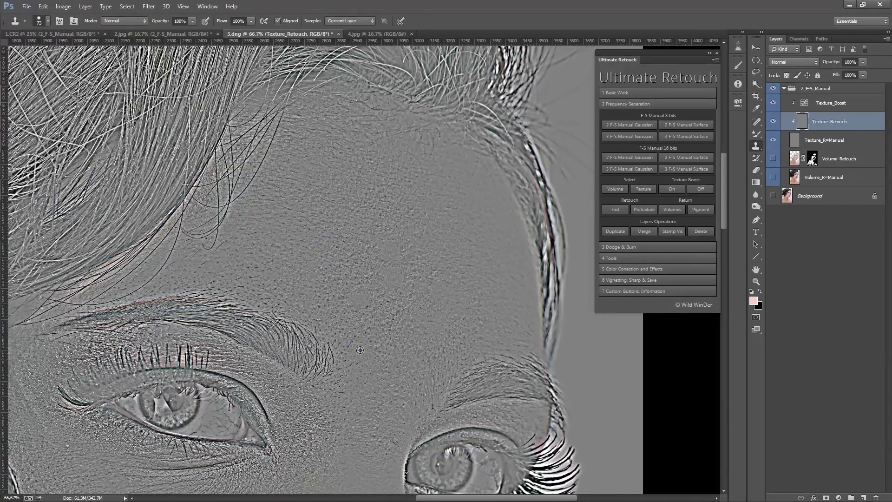
pyautogui.scroll(-3, 361, 350)
pyautogui.scroll(1, 338, 251)
pyautogui.scroll(-2, 464, 223)
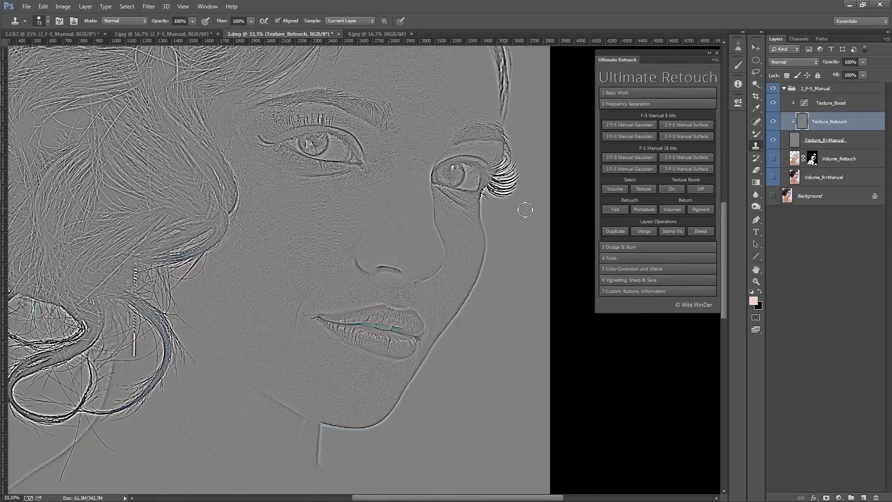
pyautogui.click(613, 189)
pyautogui.scroll(1, 340, 265)
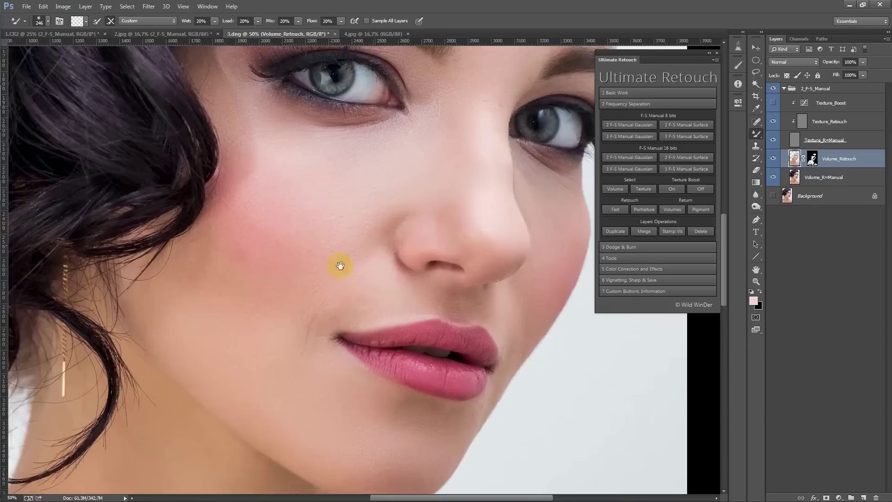
# Collapse the 2_F-S_Manual group and merge it into one layer.
pyautogui.moveTo(341, 266); pyautogui.dragTo(287, 302)
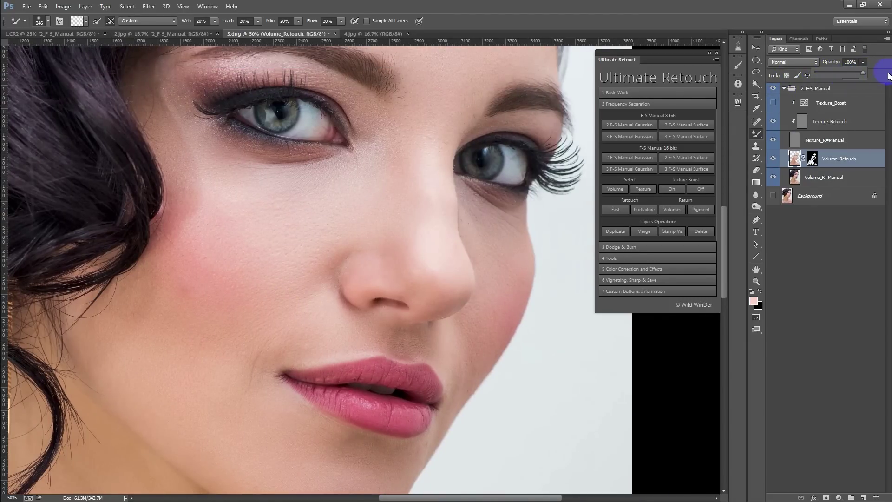
pyautogui.click(784, 88)
pyautogui.rightClick(817, 88)
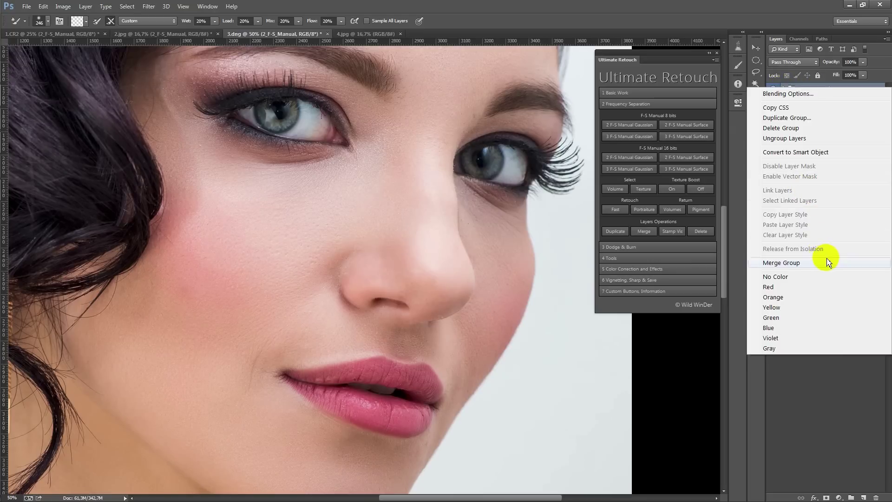
pyautogui.click(799, 314)
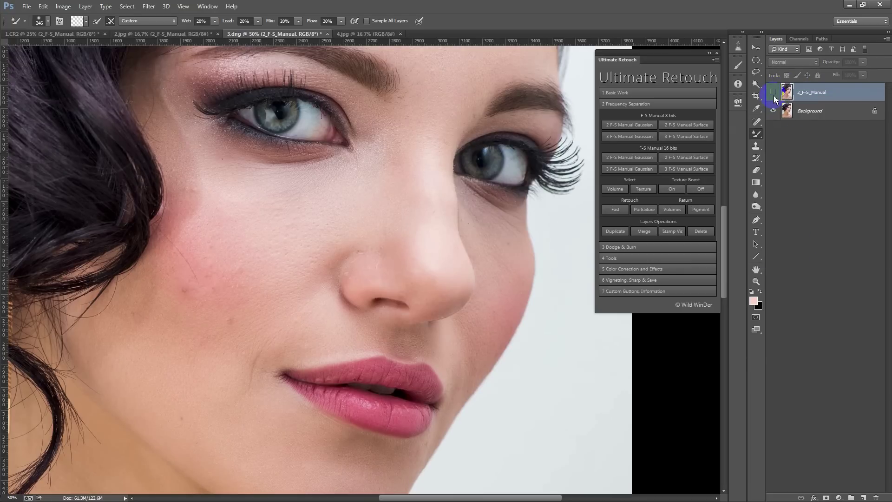
# Compare the merged retouch on cheek, forehead and neck, then start Return Volumes.
pyautogui.moveTo(255, 265); pyautogui.dragTo(364, 212)
pyautogui.click(363, 212)
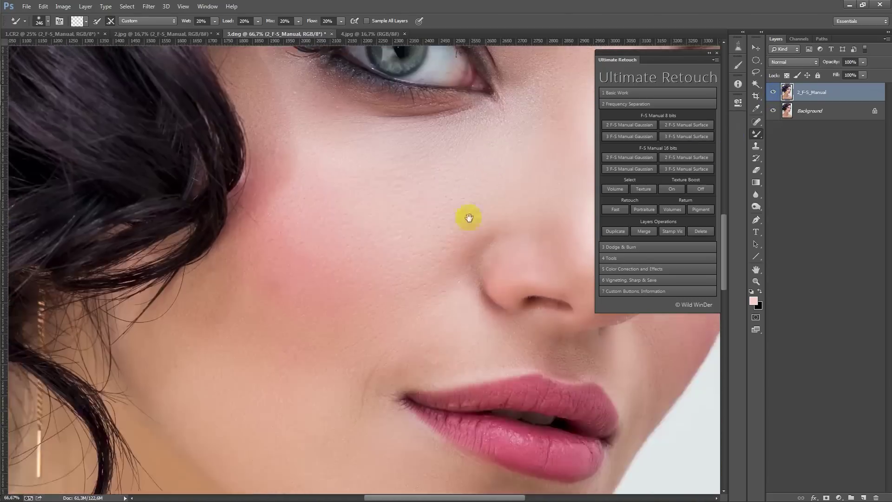
pyautogui.moveTo(468, 215); pyautogui.dragTo(346, 243)
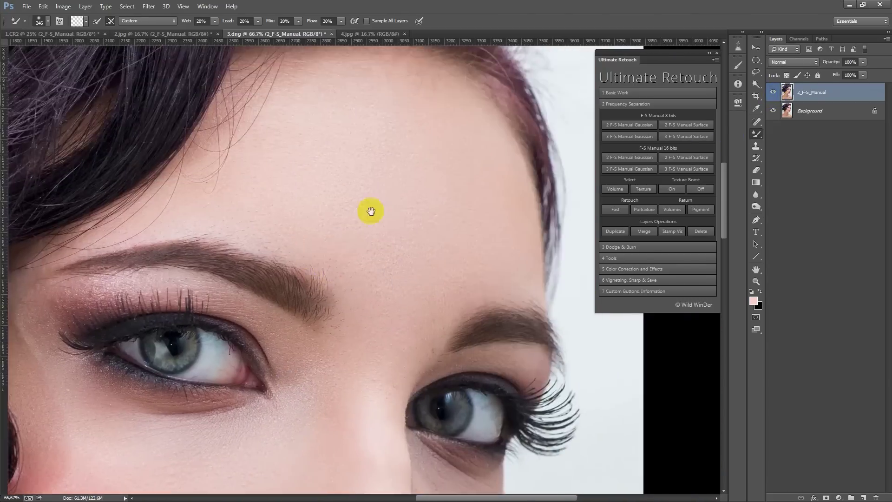
pyautogui.moveTo(450, 209)
pyautogui.mouseDown()
pyautogui.moveTo(320, 256)
pyautogui.moveTo(430, 177)
pyautogui.mouseUp()
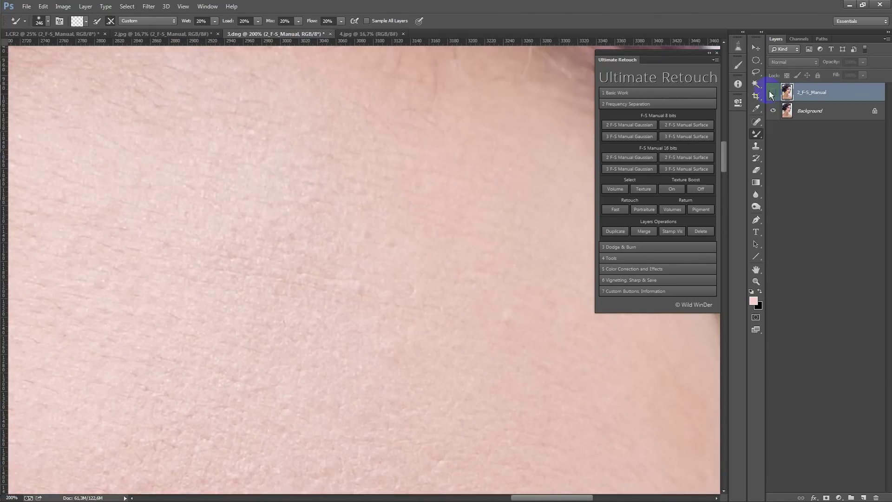
pyautogui.moveTo(465, 233); pyautogui.dragTo(446, 271)
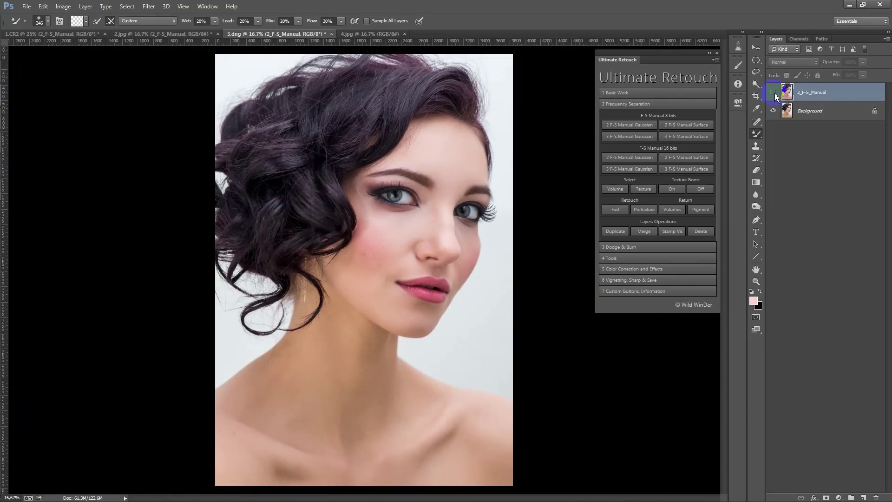
pyautogui.moveTo(353, 412); pyautogui.dragTo(401, 261)
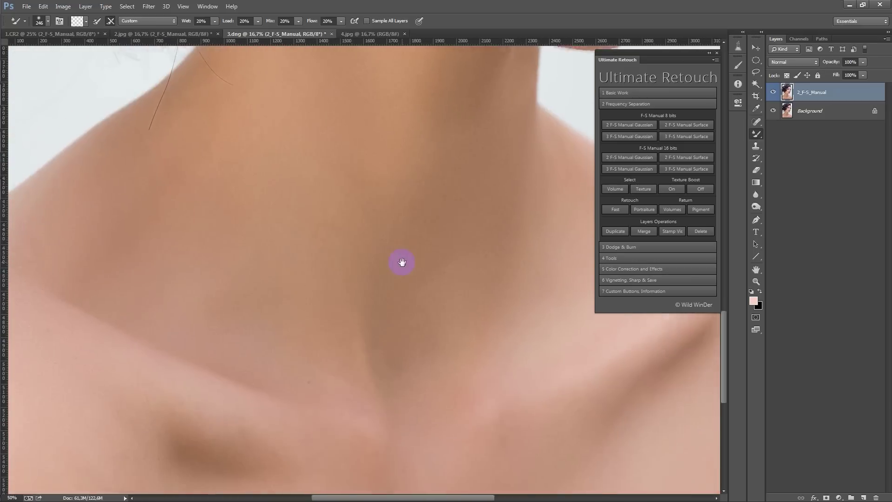
pyautogui.click(773, 92)
pyautogui.moveTo(482, 164); pyautogui.dragTo(420, 327)
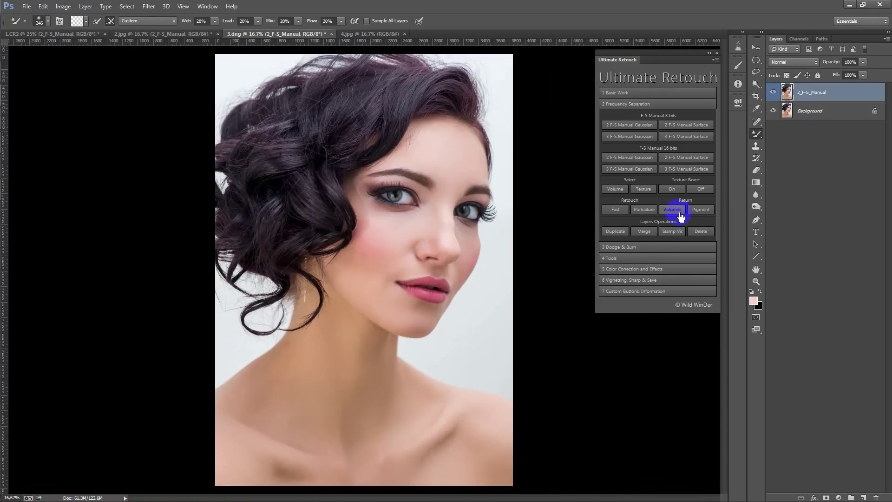
pyautogui.click(679, 216)
pyautogui.moveTo(418, 174); pyautogui.dragTo(555, 199)
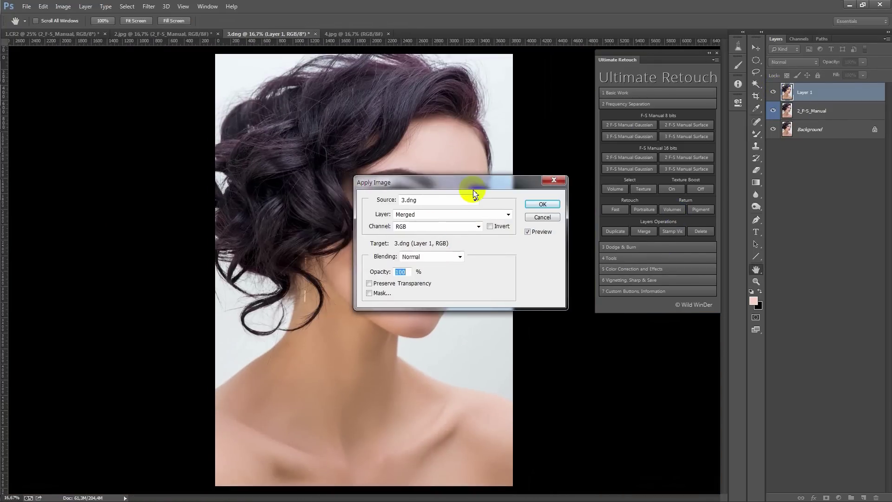
# Create the volume layer with Apply Image, High Pass 77.8 px and blur.
pyautogui.click(612, 216)
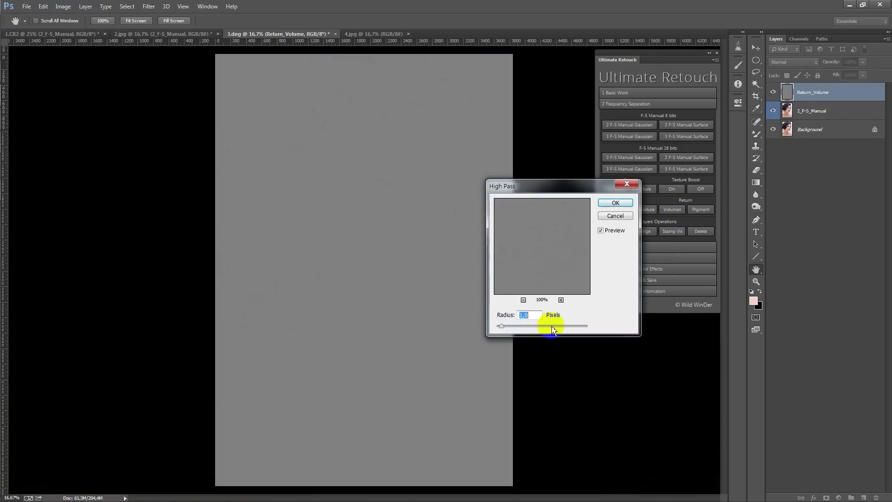
pyautogui.moveTo(542, 325); pyautogui.dragTo(552, 326)
pyautogui.click(616, 205)
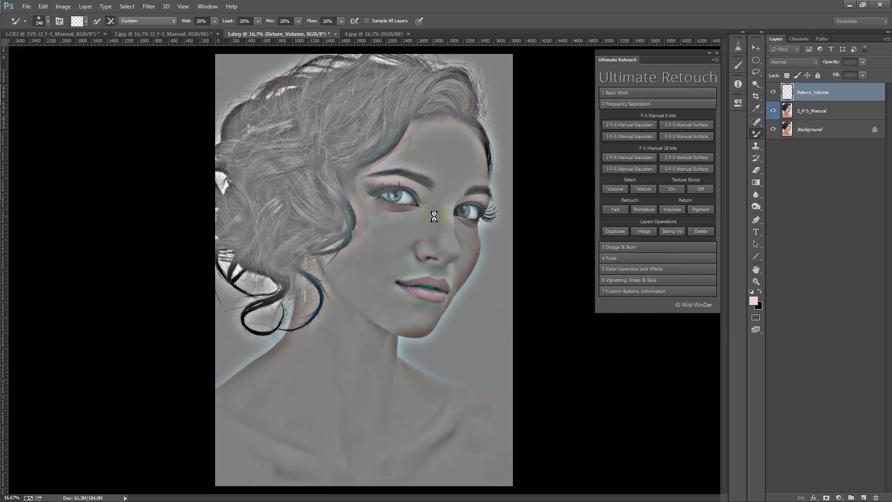
pyautogui.click(650, 218)
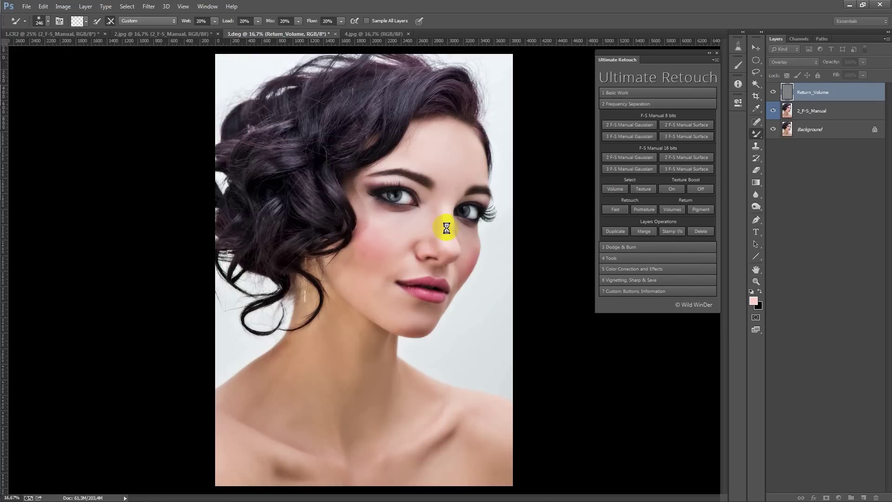
# Brush the volume effect onto the face and set the layer to 40% opacity.
pyautogui.rightClick(756, 134)
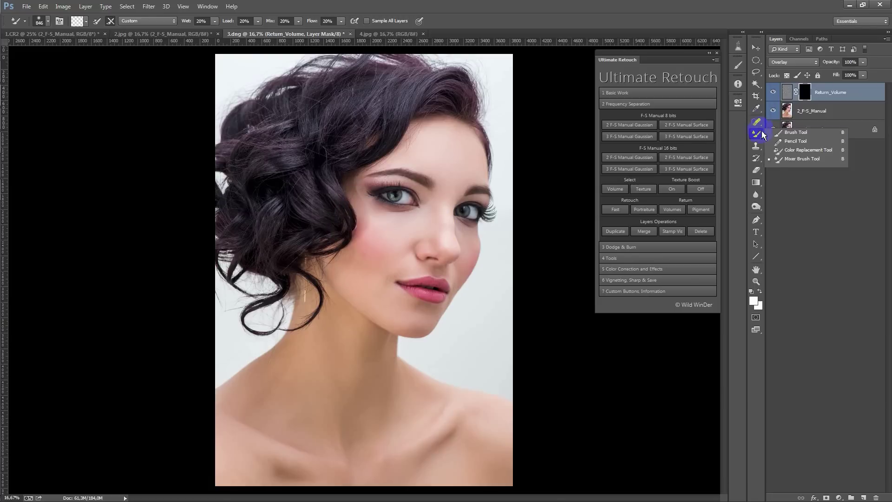
pyautogui.click(790, 131)
pyautogui.click(390, 135)
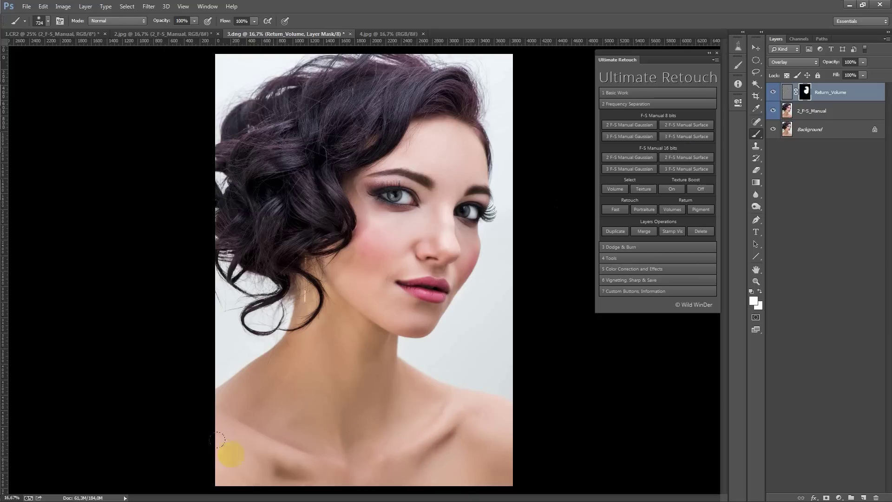
pyautogui.moveTo(841, 74); pyautogui.dragTo(835, 72)
pyautogui.click(610, 192)
pyautogui.scroll(3, 462, 226)
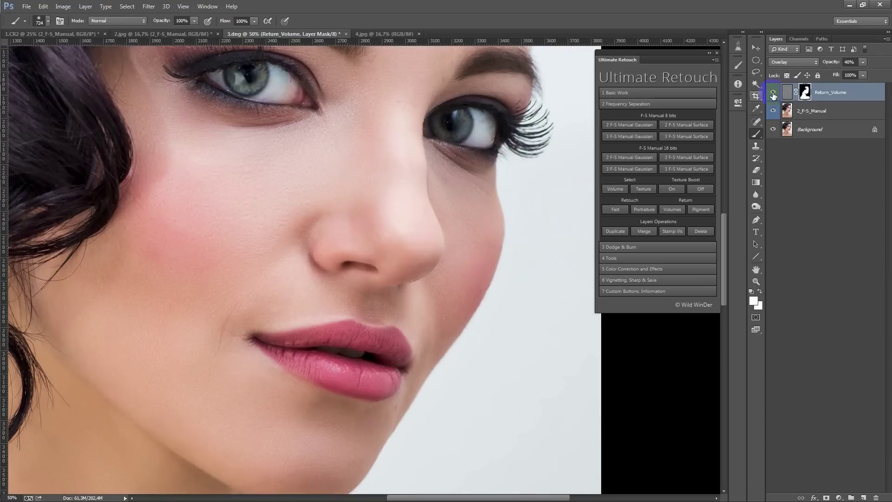
pyautogui.click(774, 96)
# Merge the Return_Volume layer down and switch to the baby photo 4.jpg.
pyautogui.rightClick(835, 110)
pyautogui.click(816, 337)
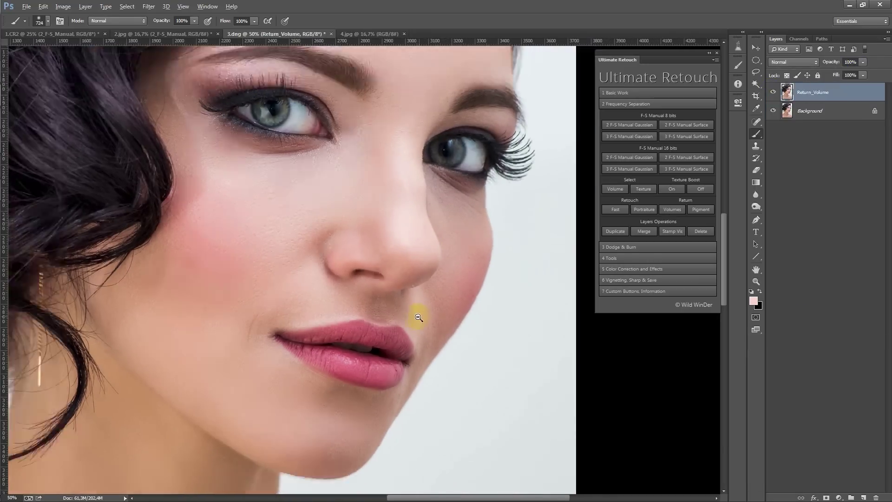
pyautogui.scroll(-3, 419, 317)
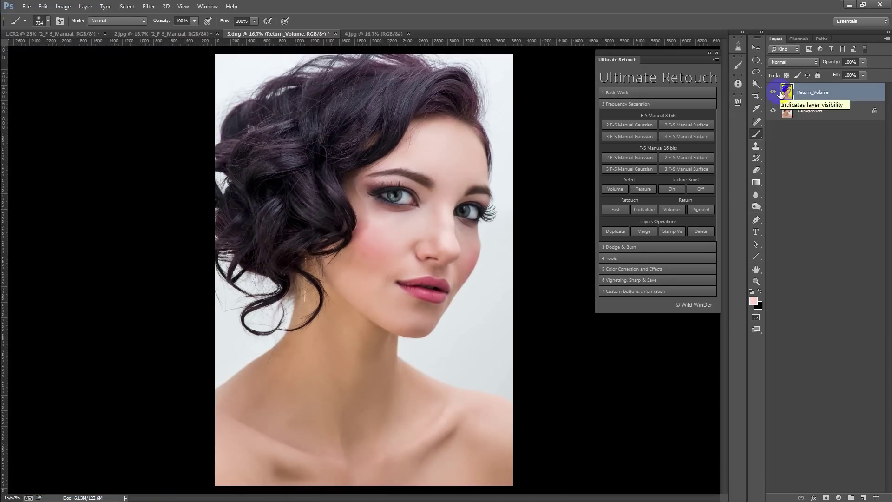
pyautogui.scroll(2, 322, 339)
pyautogui.scroll(3, 350, 229)
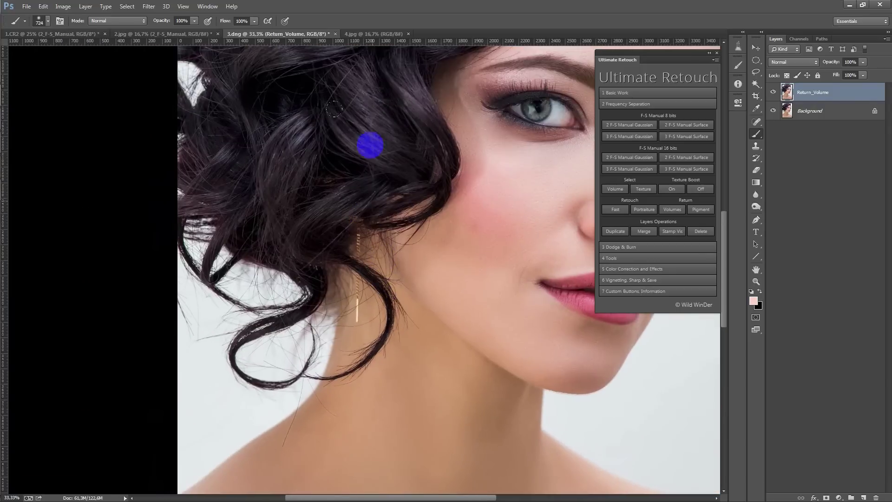
pyautogui.hotkey('ctrl', 'Tab')
pyautogui.scroll(1, 442, 215)
# Start frequency separation on the baby photo and apply the low-frequency blur.
pyautogui.scroll(1, 343, 243)
pyautogui.scroll(1, 278, 248)
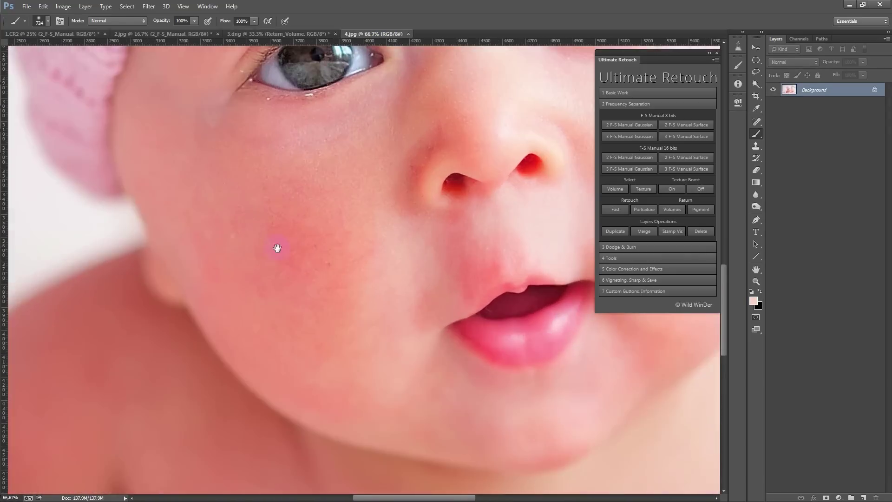
pyautogui.moveTo(277, 248); pyautogui.dragTo(374, 273)
pyautogui.scroll(-2, 378, 193)
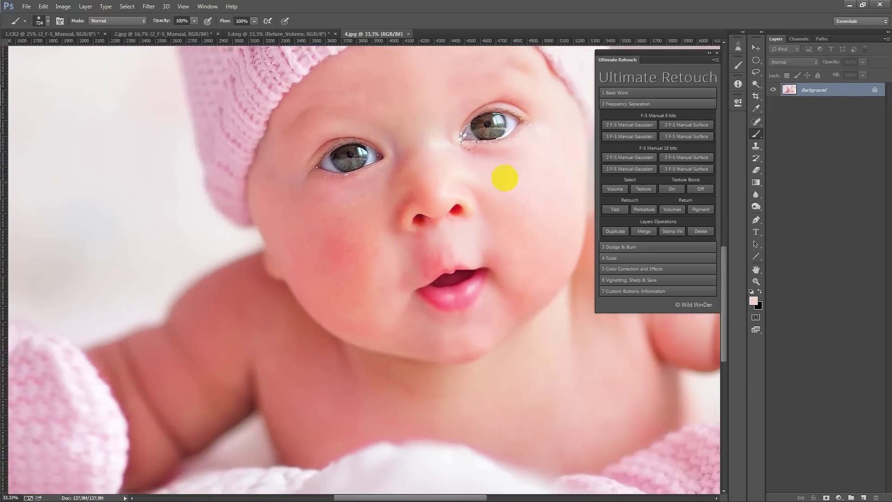
pyautogui.click(645, 209)
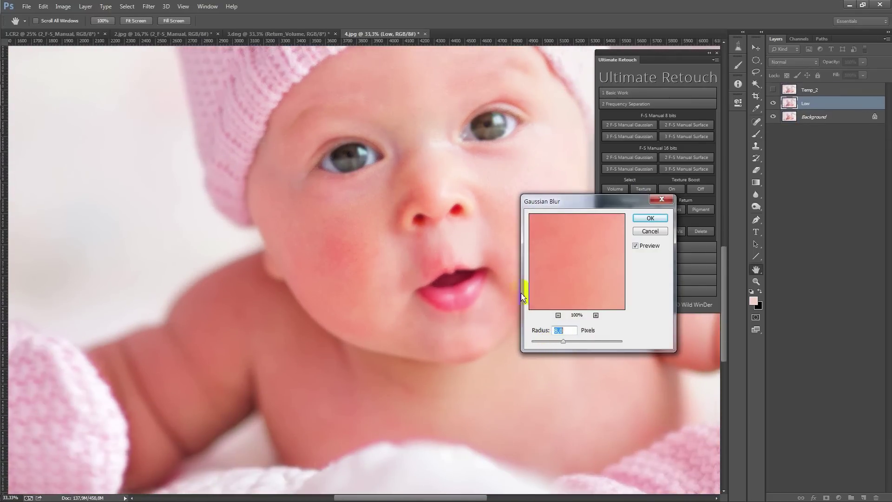
pyautogui.click(530, 331)
pyautogui.click(644, 221)
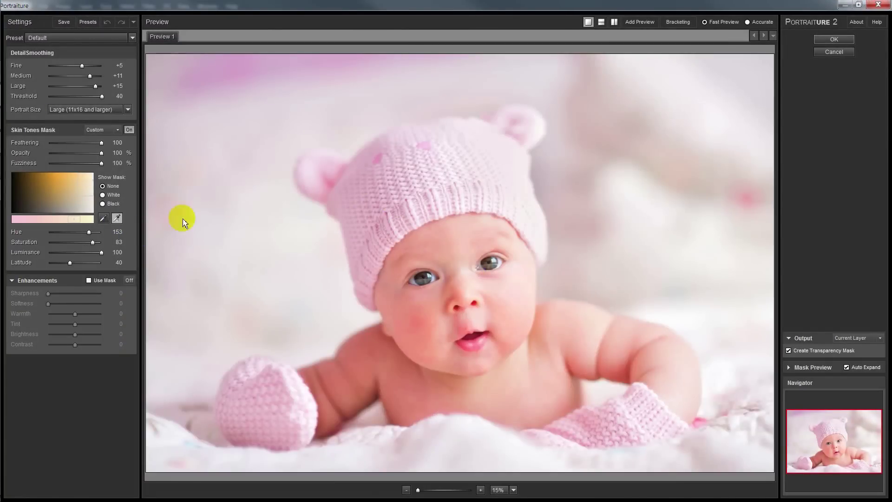
# Sample skin tones on the baby's cheeks, forehead and shoulder, then apply Portraiture.
pyautogui.click(426, 308)
pyautogui.click(512, 309)
pyautogui.click(466, 243)
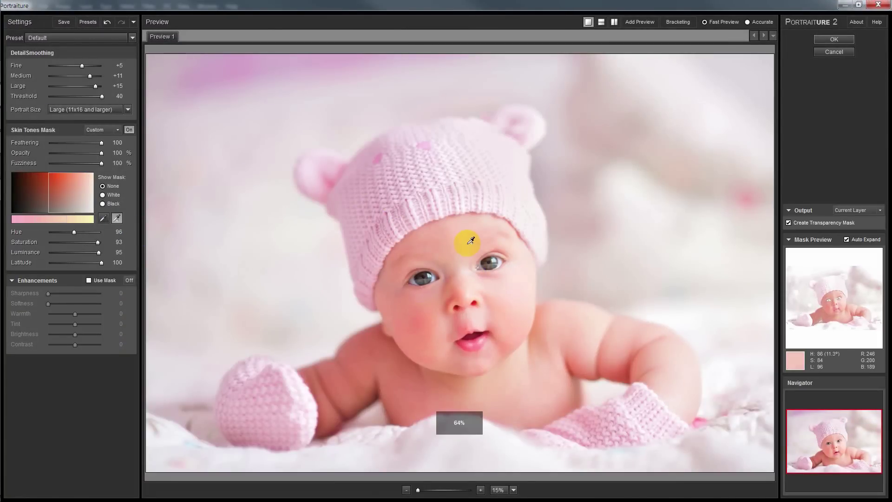
pyautogui.click(596, 334)
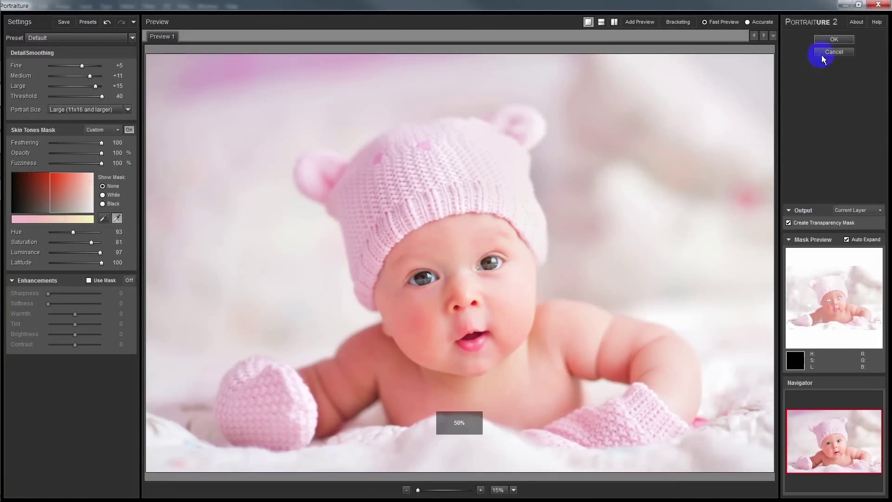
pyautogui.click(833, 39)
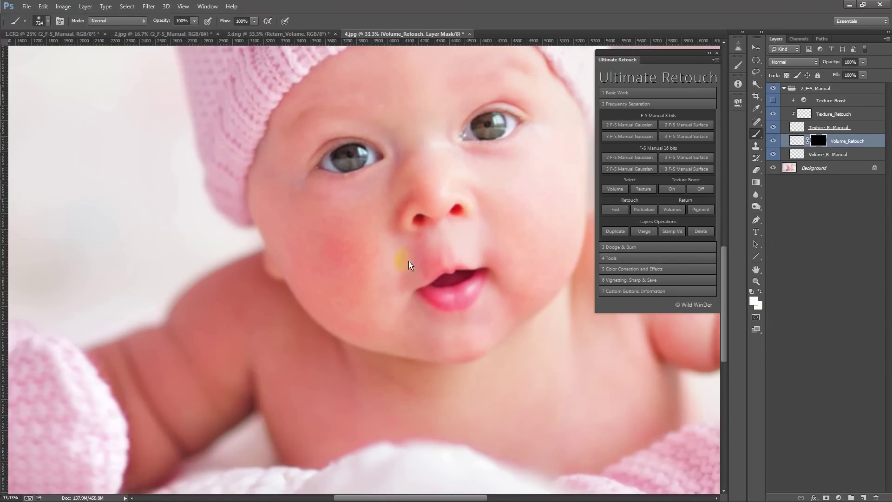
# Add a volume mask to Volume_Retouch and paint it over the baby's skin with a smaller brush.
pyautogui.click(615, 189)
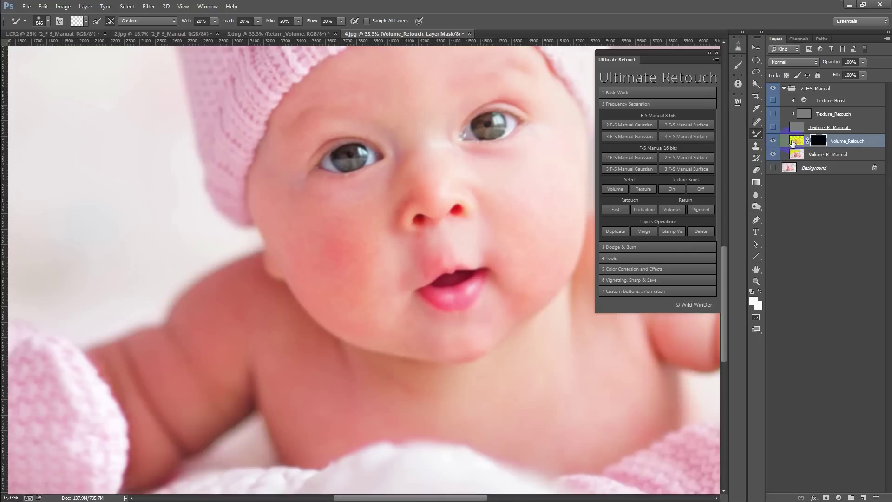
pyautogui.click(816, 142)
pyautogui.press('[')
pyautogui.press('[')
pyautogui.press('[')
pyautogui.rightClick(755, 134)
pyautogui.click(790, 133)
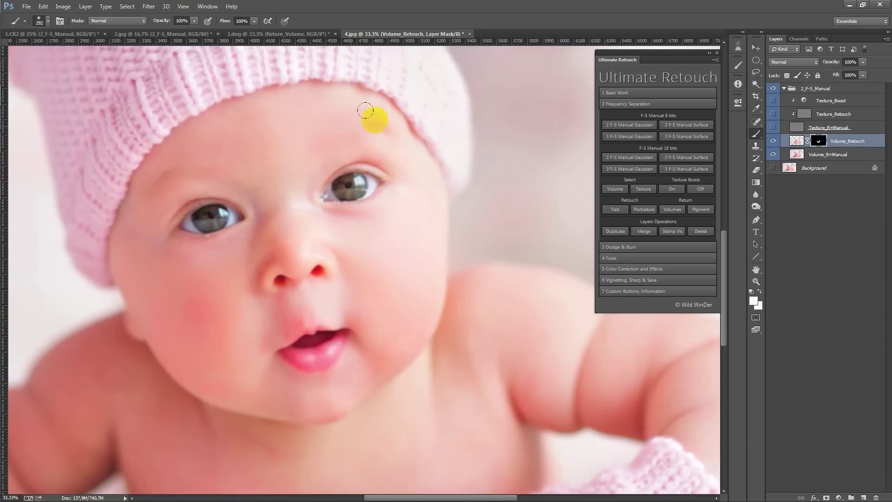
pyautogui.moveTo(371, 346); pyautogui.dragTo(446, 214)
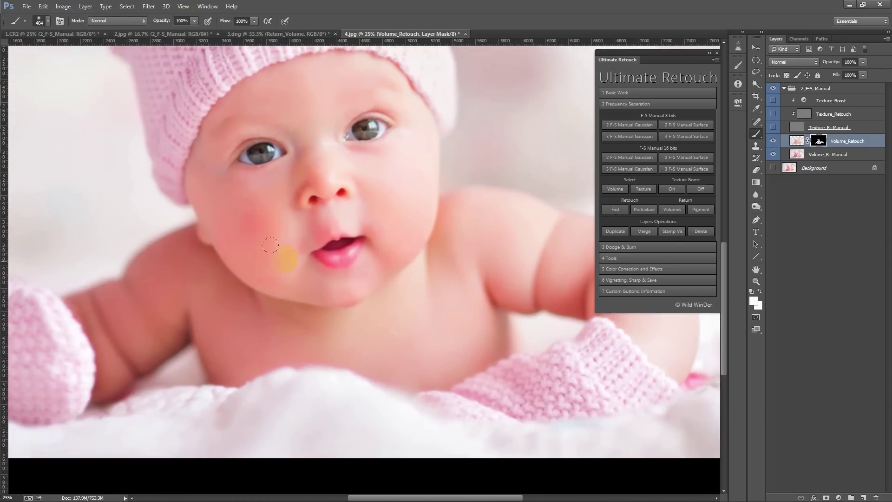
pyautogui.moveTo(305, 135); pyautogui.dragTo(334, 181)
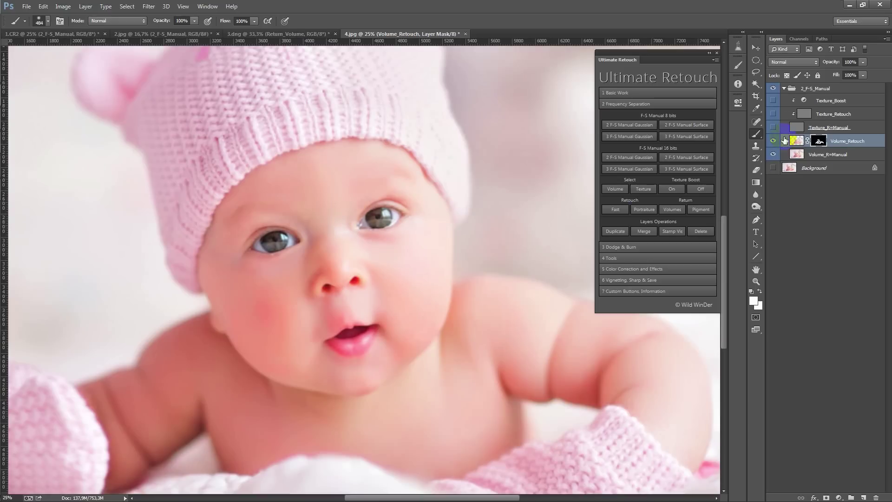
pyautogui.scroll(2, 464, 293)
# Add a noise texture to the smoothed skin from the extra retouching tools.
pyautogui.click(618, 256)
pyautogui.click(623, 192)
pyautogui.scroll(2, 478, 229)
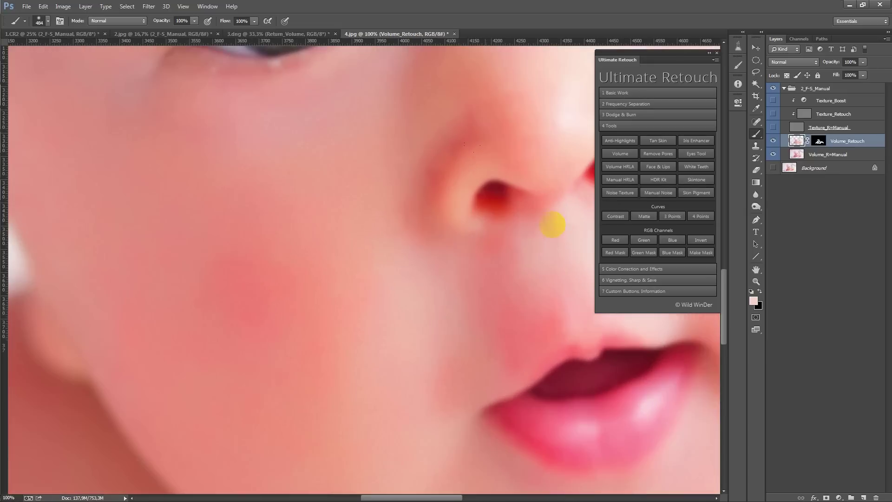
pyautogui.click(620, 196)
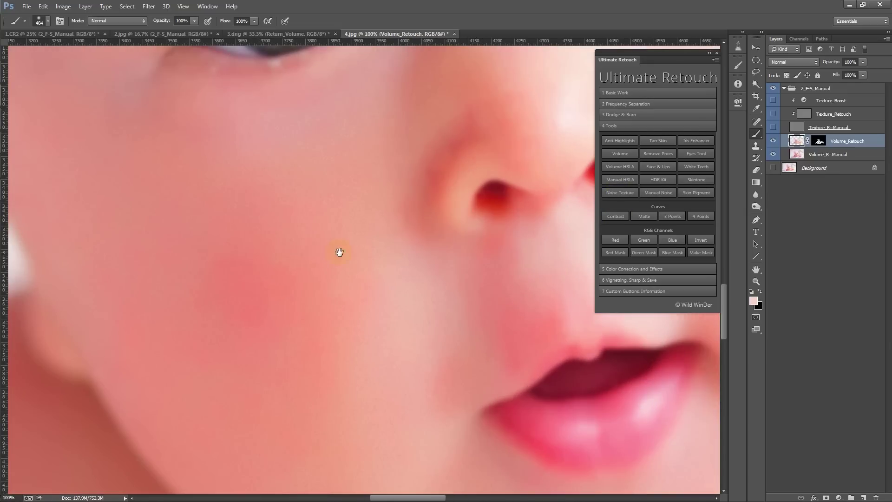
pyautogui.scroll(-4, 339, 252)
pyautogui.click(621, 192)
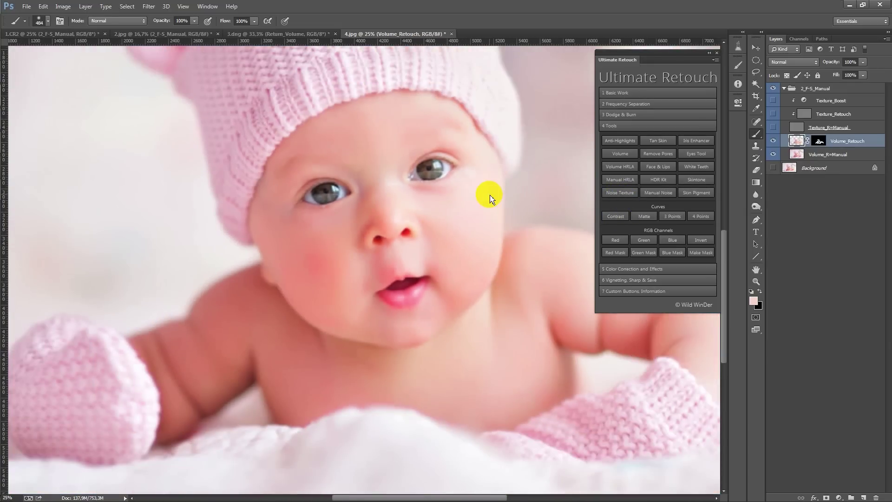
# Turn on Texture Boost and show the grey texture layer to inspect the detail.
pyautogui.click(669, 104)
pyautogui.click(643, 188)
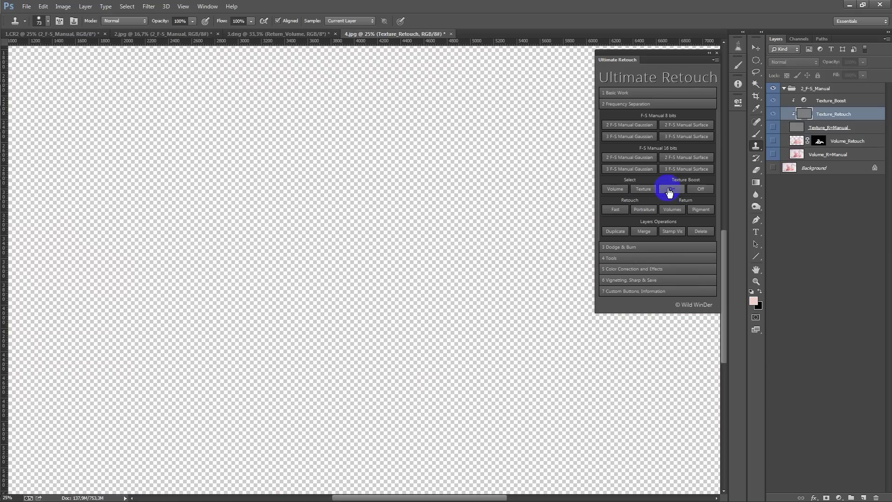
pyautogui.click(773, 127)
pyautogui.scroll(2, 334, 267)
pyautogui.scroll(1, 335, 267)
pyautogui.scroll(-1, 334, 214)
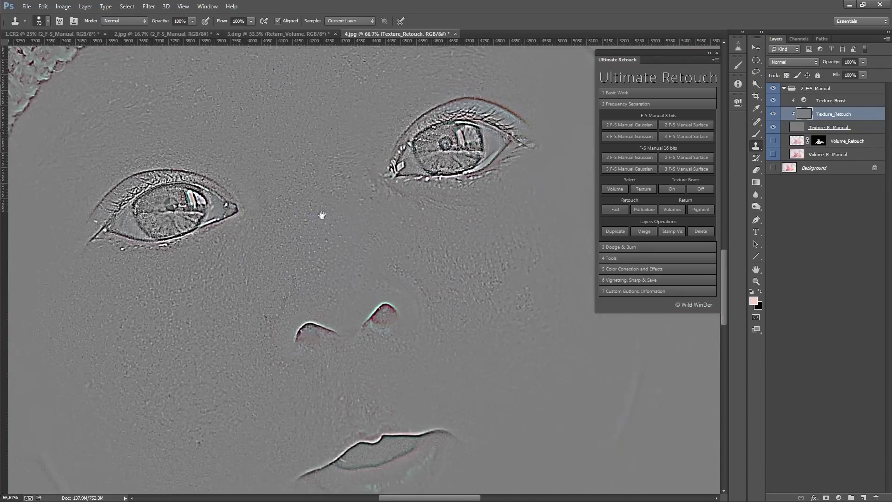
pyautogui.scroll(-1, 423, 271)
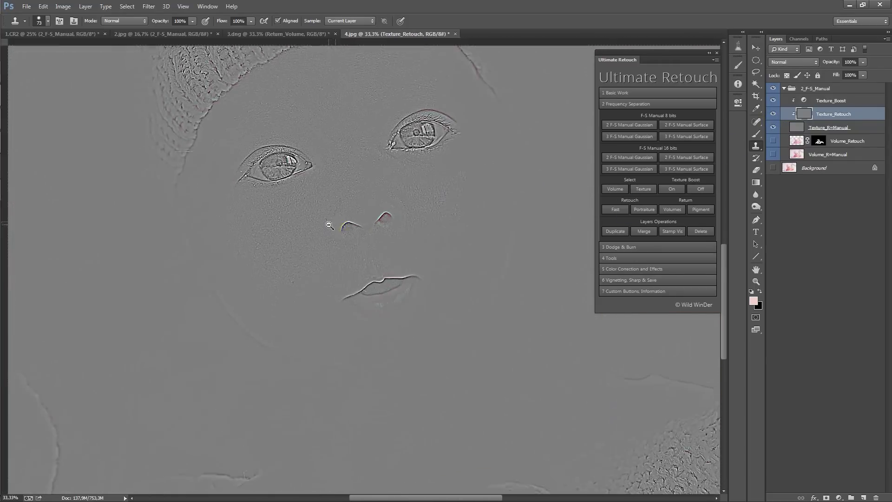
pyautogui.scroll(-1, 332, 225)
# Turn Texture Boost off and reselect the volume layer and its mask.
pyautogui.click(701, 189)
pyautogui.click(643, 189)
pyautogui.click(615, 189)
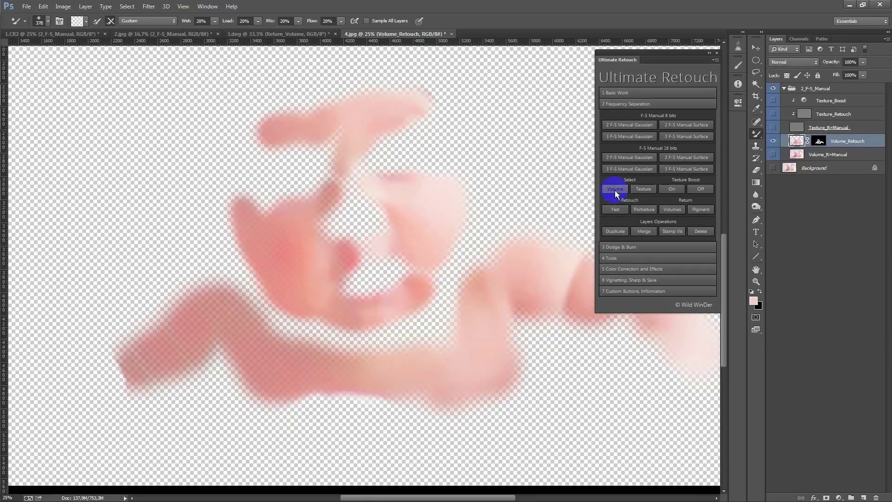
pyautogui.scroll(1, 311, 230)
pyautogui.scroll(-1, 312, 230)
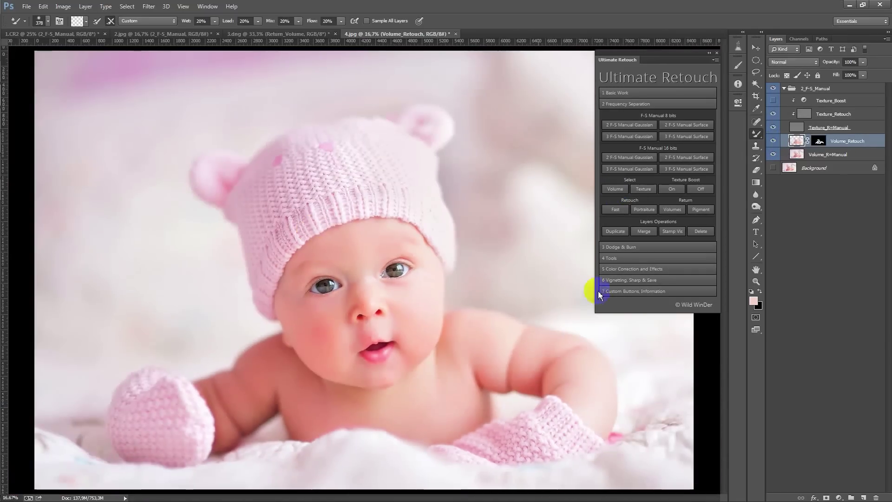
# Merge the retouch group into the 2_F-S_Manual layer and compare before and after.
pyautogui.rightClick(784, 89)
pyautogui.click(790, 261)
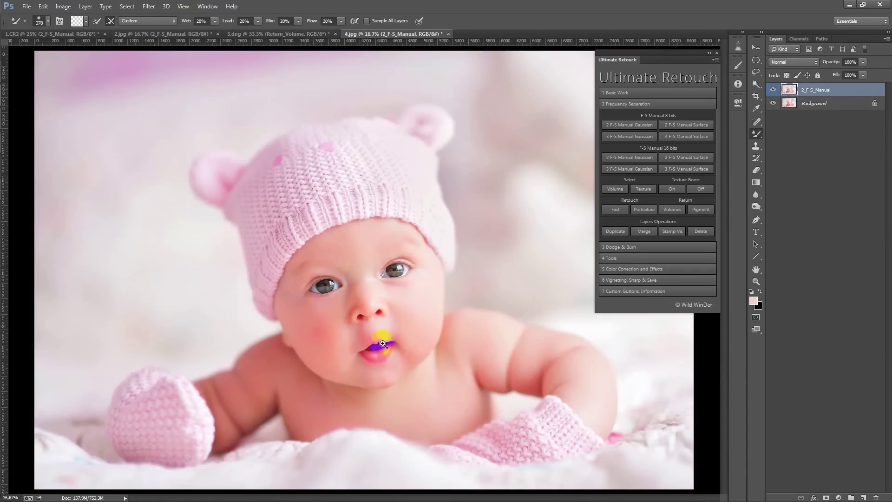
pyautogui.moveTo(382, 343); pyautogui.dragTo(414, 231)
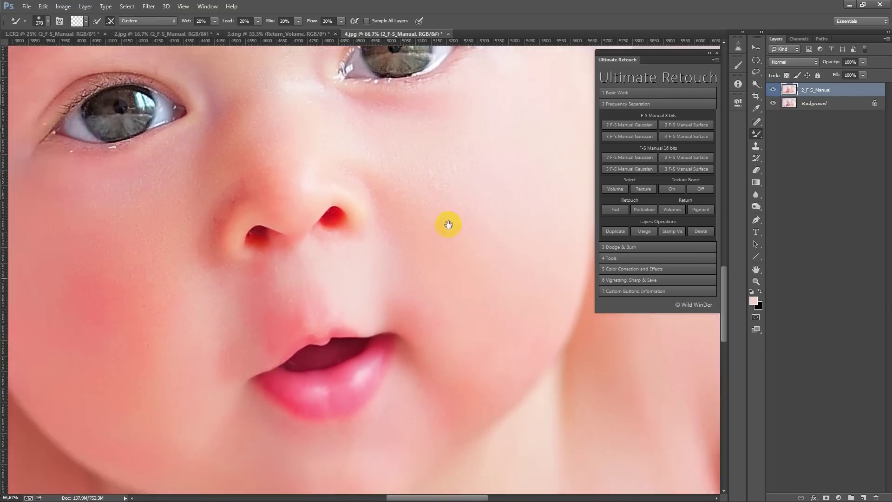
pyautogui.moveTo(448, 223); pyautogui.dragTo(543, 175)
pyautogui.click(773, 90)
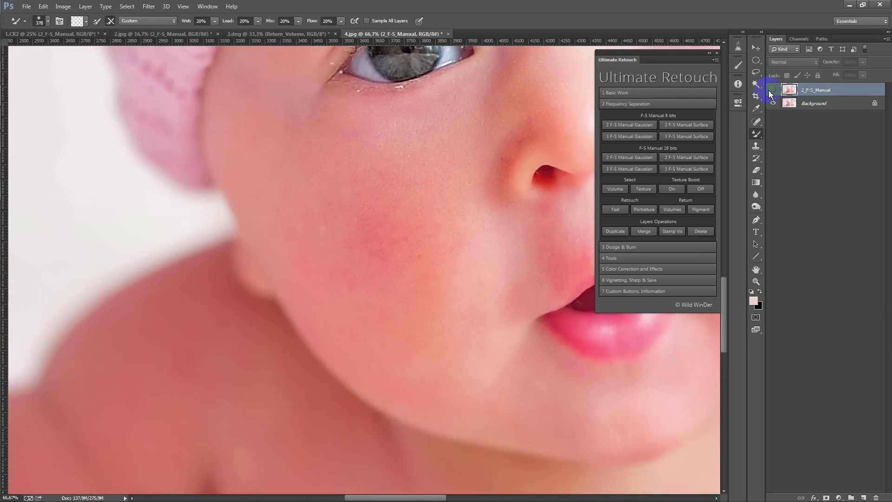
pyautogui.click(773, 89)
pyautogui.click(773, 89)
pyautogui.hotkey('ctrl', '0')
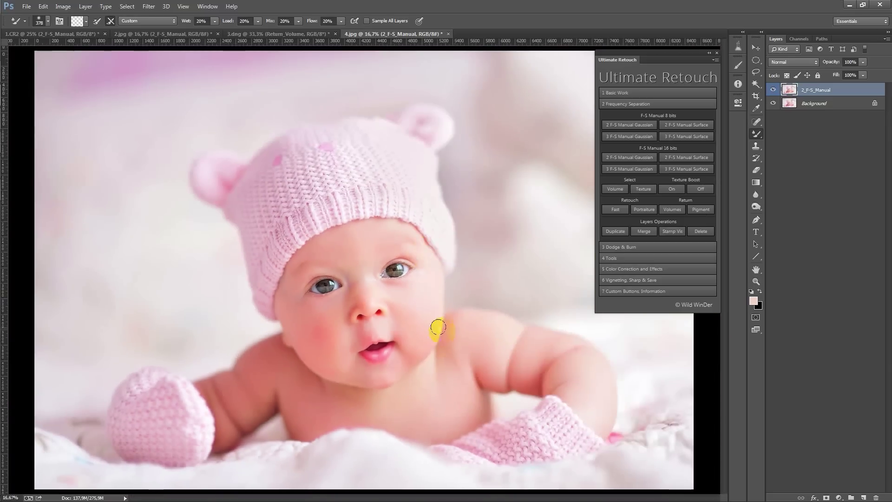
# Create the Return_Volume layer and set its High Pass radius.
pyautogui.click(679, 212)
pyautogui.click(618, 219)
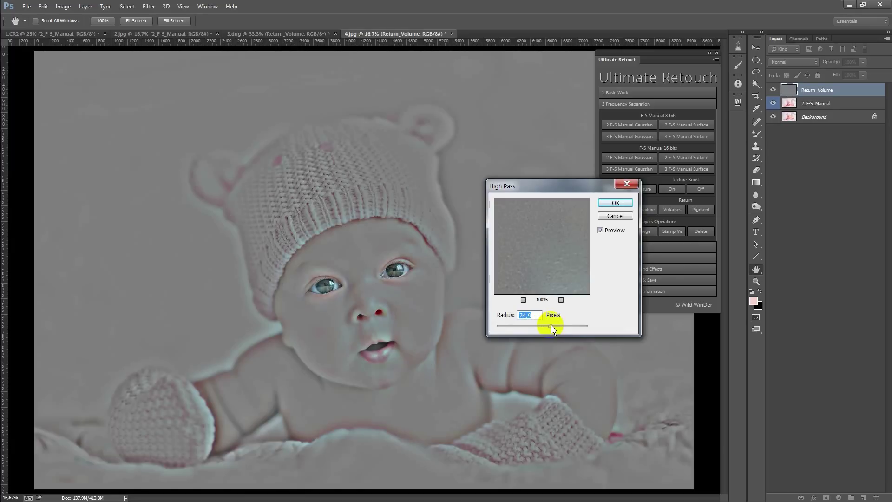
pyautogui.moveTo(551, 328); pyautogui.dragTo(544, 327)
# Confirm the High Pass and apply a 120,5 px Gaussian Blur to Return_Volume.
pyautogui.click(615, 202)
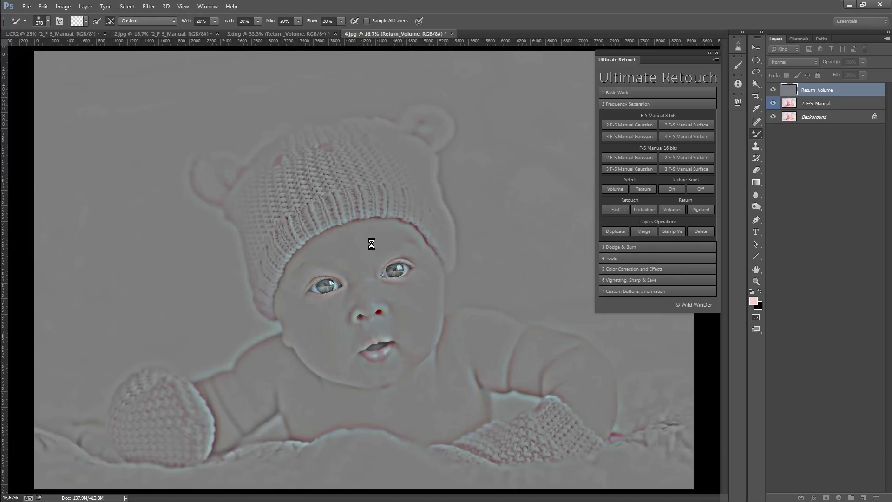
pyautogui.moveTo(586, 342); pyautogui.dragTo(592, 343)
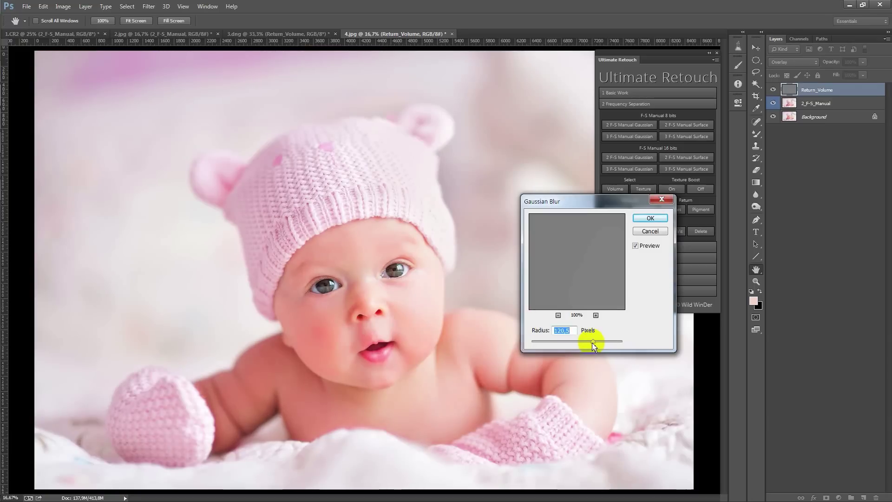
pyautogui.click(650, 218)
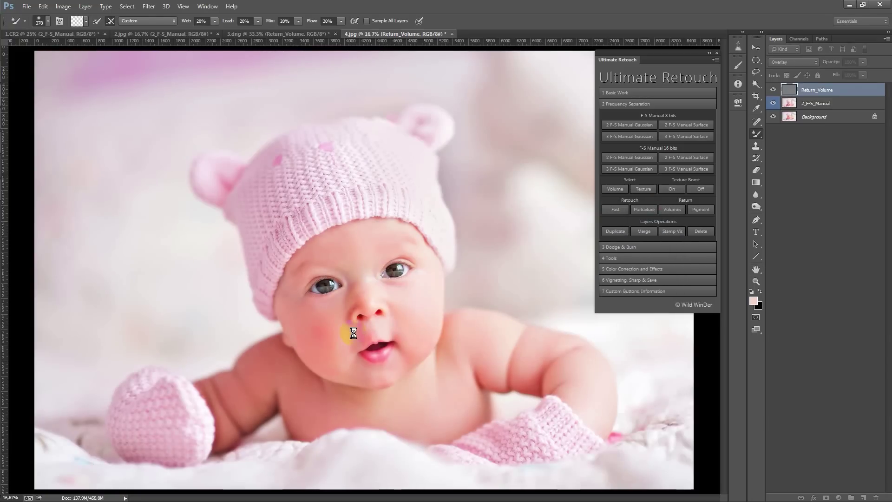
# Add a black mask to Return_Volume and paint it white over the baby's body.
pyautogui.click(672, 208)
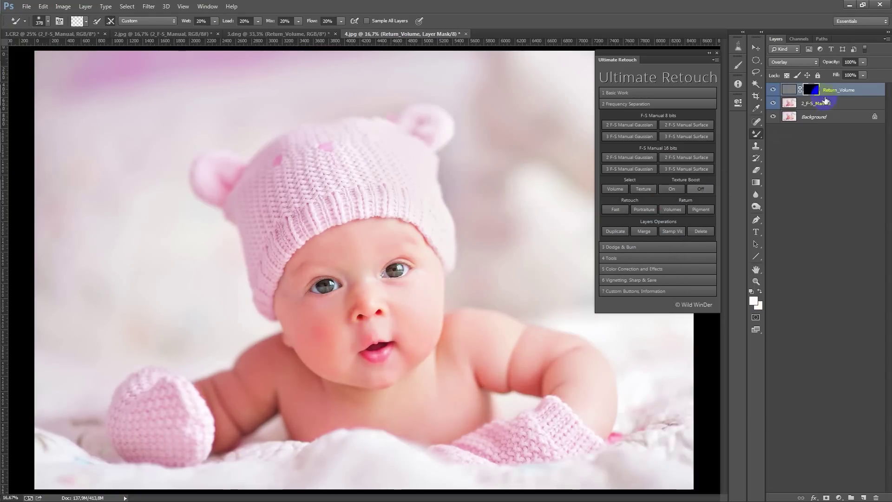
pyautogui.rightClick(762, 134)
pyautogui.click(795, 132)
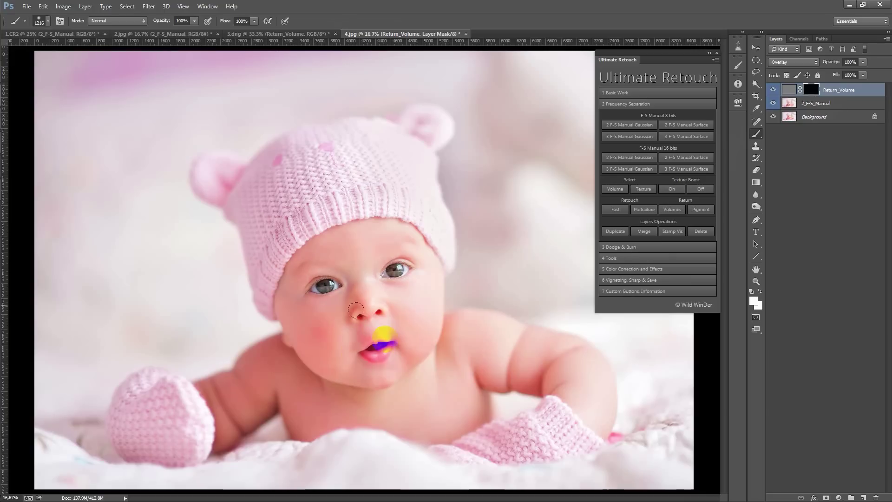
pyautogui.moveTo(455, 363); pyautogui.dragTo(460, 321)
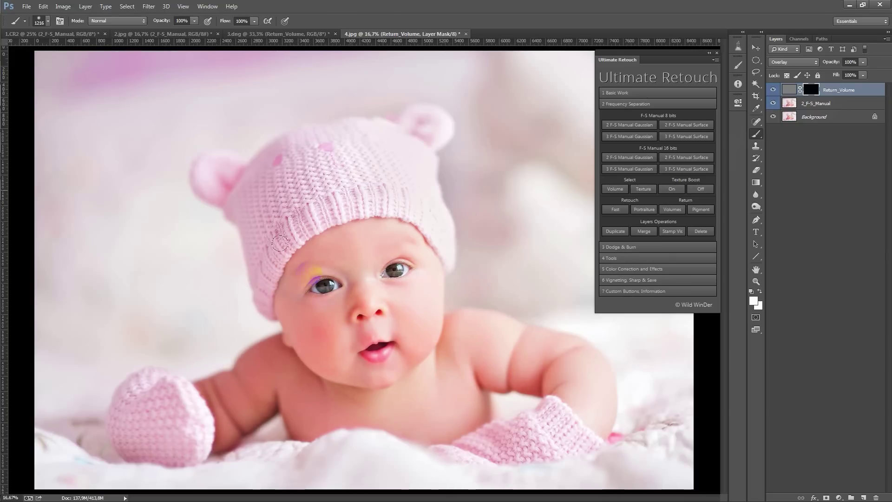
# Set Return_Volume opacity to 40%, compare, and merge it with the retouch layer.
pyautogui.click(460, 321)
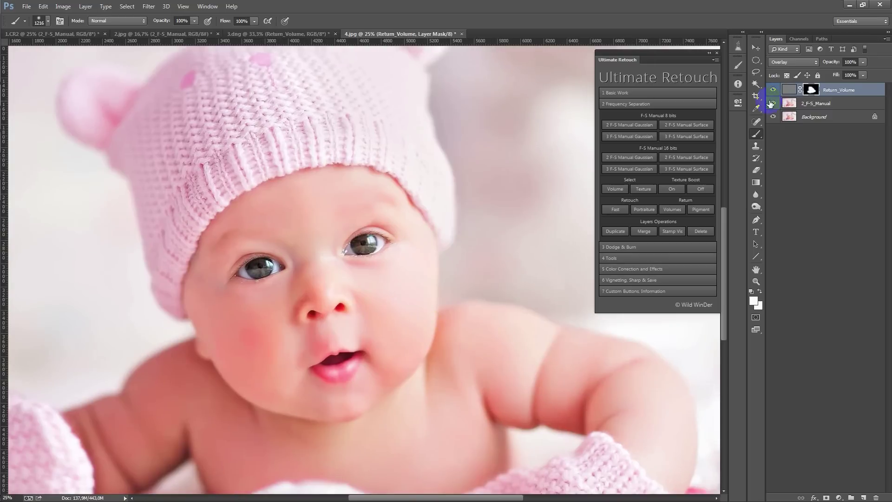
pyautogui.moveTo(862, 61); pyautogui.dragTo(845, 77)
pyautogui.click(774, 89)
pyautogui.rightClick(831, 97)
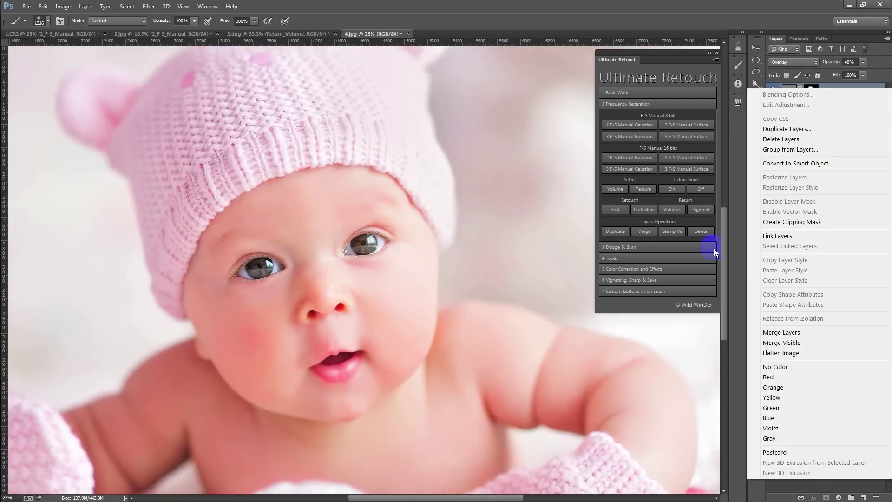
pyautogui.click(644, 231)
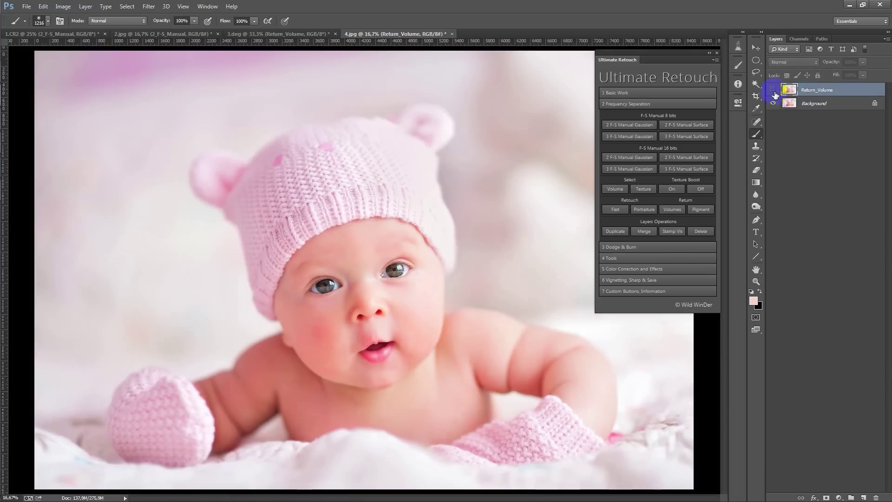